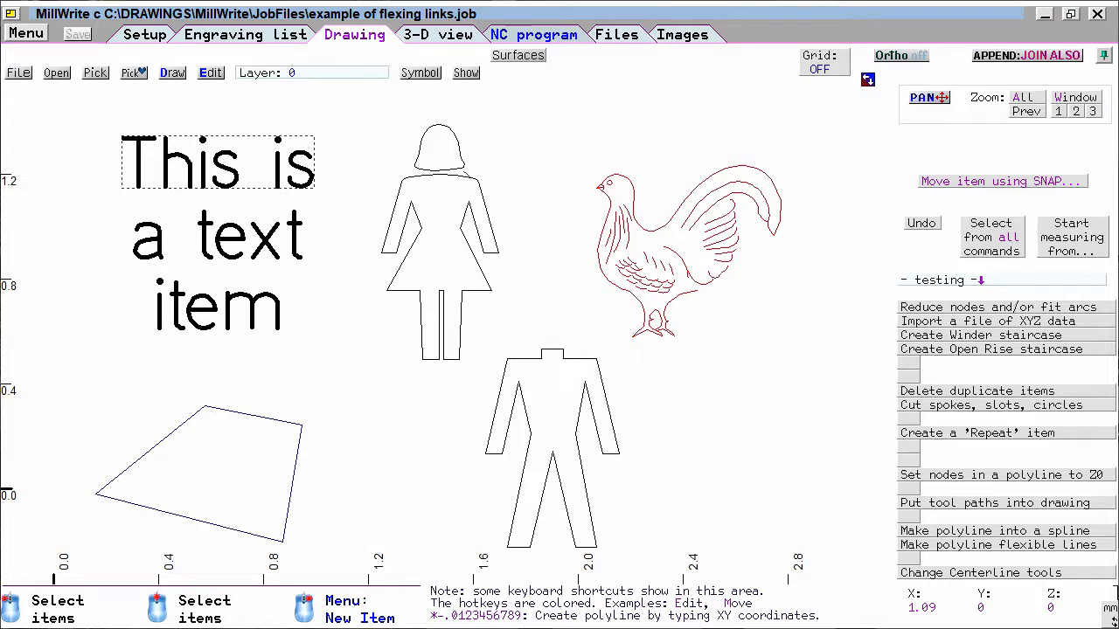
Step: Examine the function menus offered for empty space, the woman polyline and the text item, including the menu's second page
right_click(350, 312)
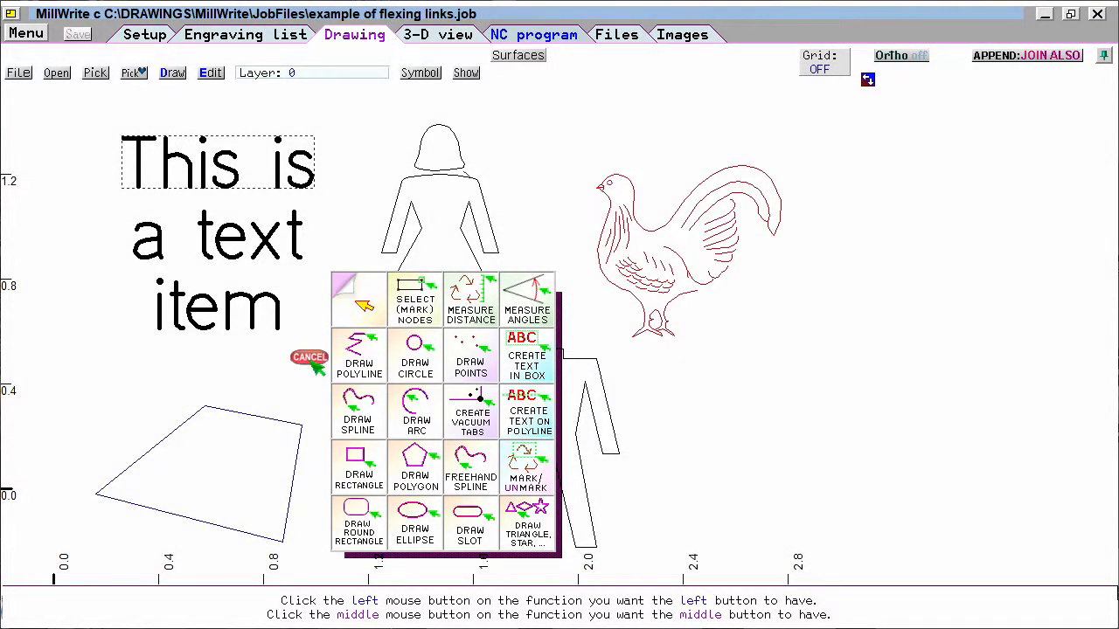
left_click(309, 360)
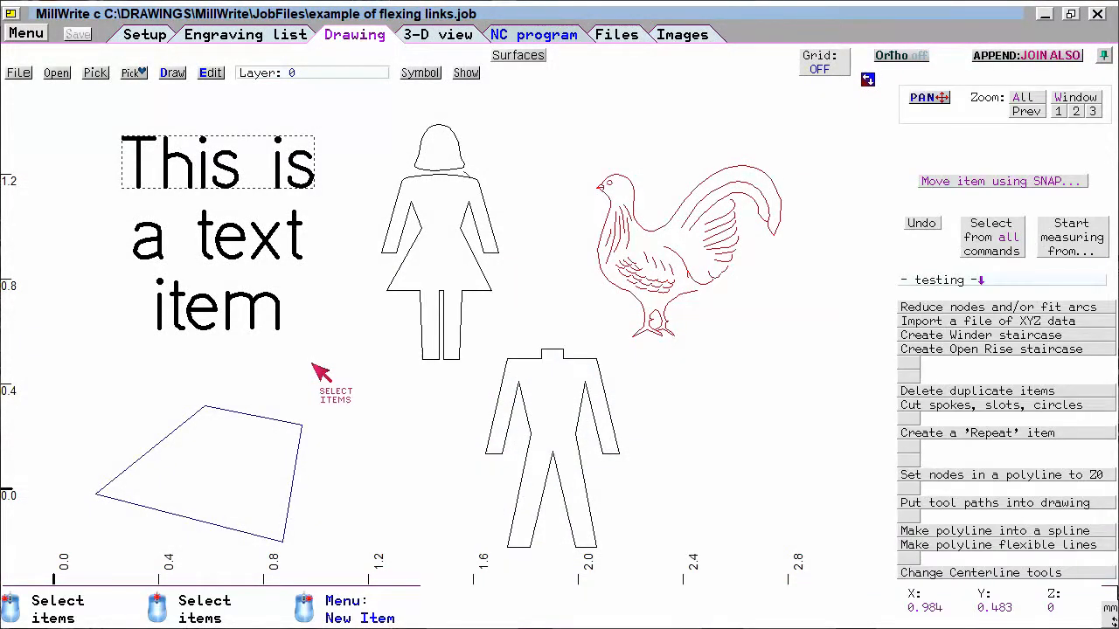
left_click(391, 293)
right_click(391, 293)
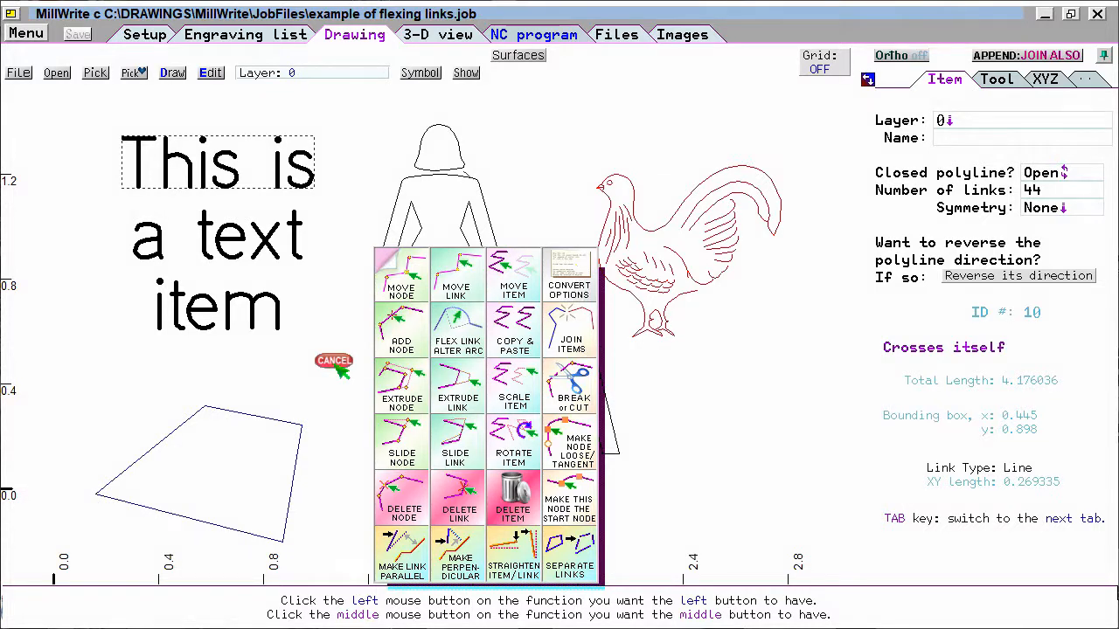
left_click(336, 366)
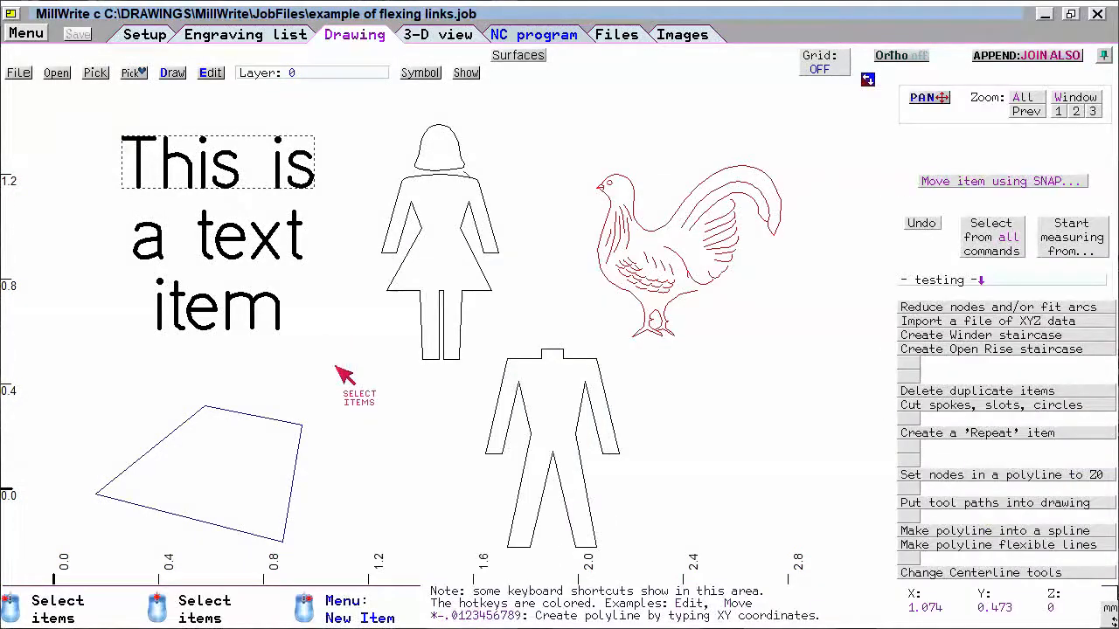
left_click(289, 313)
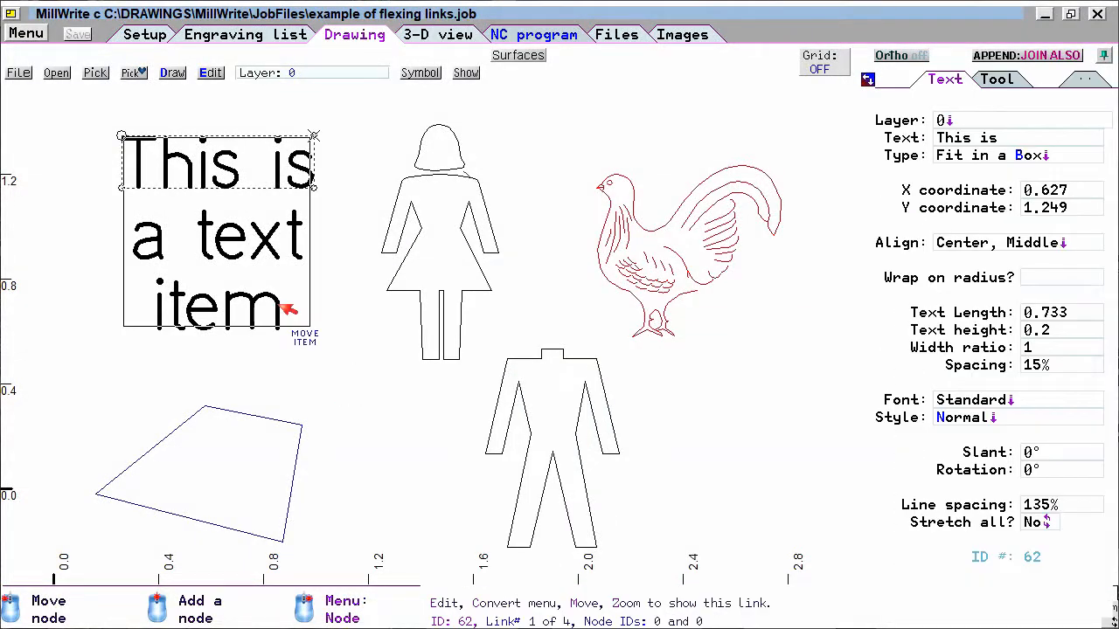
right_click(290, 310)
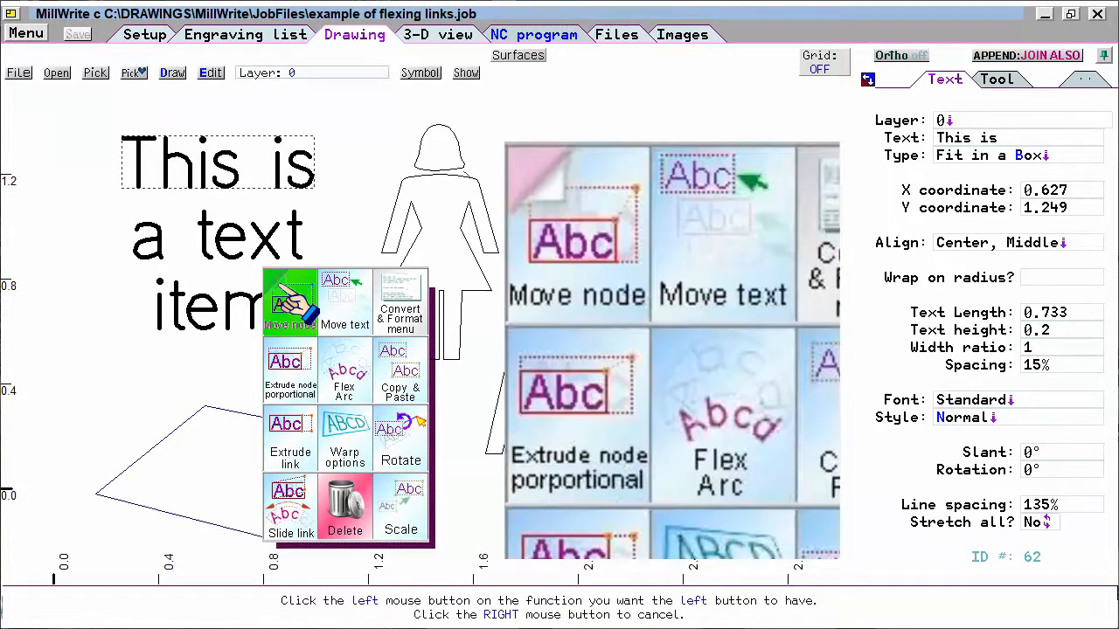
left_click(282, 289)
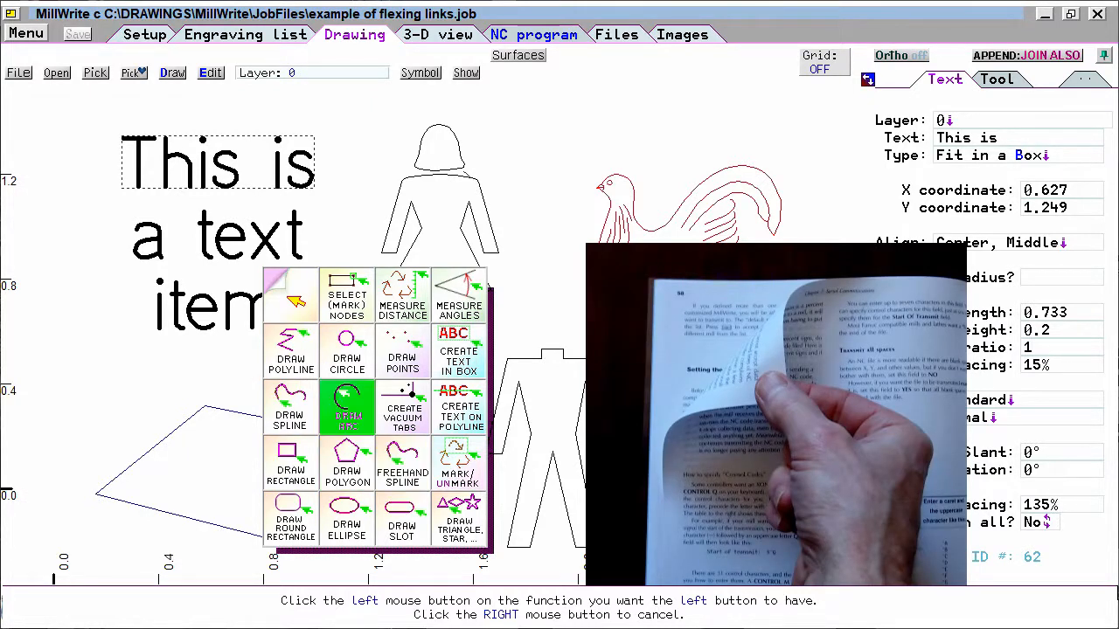
left_click(297, 302)
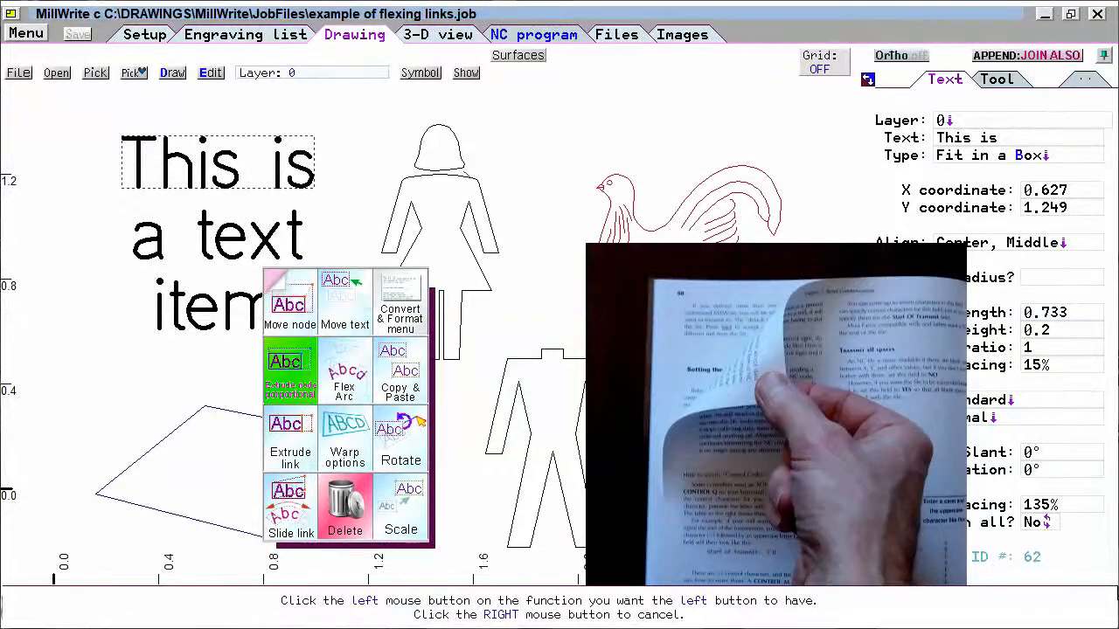
left_click(297, 302)
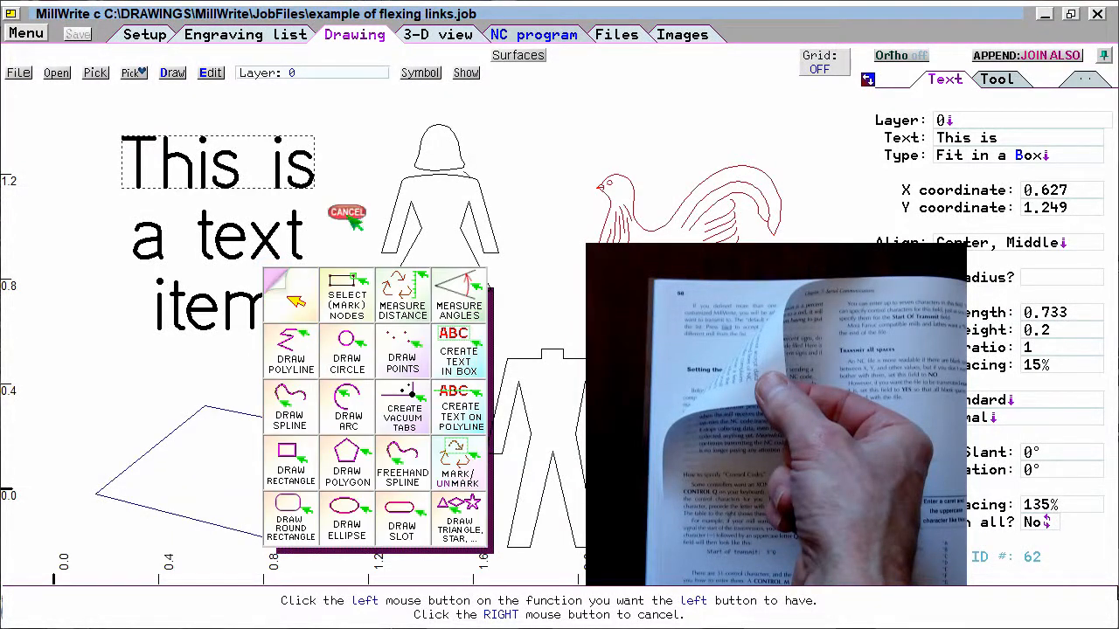
right_click(350, 220)
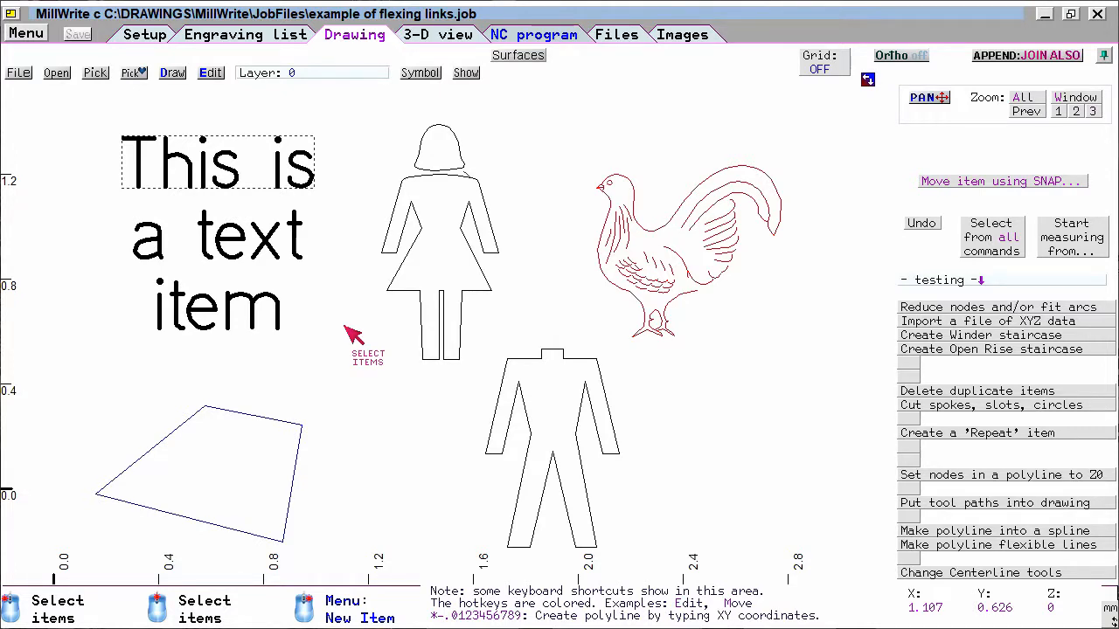
Step: Select the woman figure with a selection box, shifting the box to enclose it, and leave selection mode
left_click(352, 335)
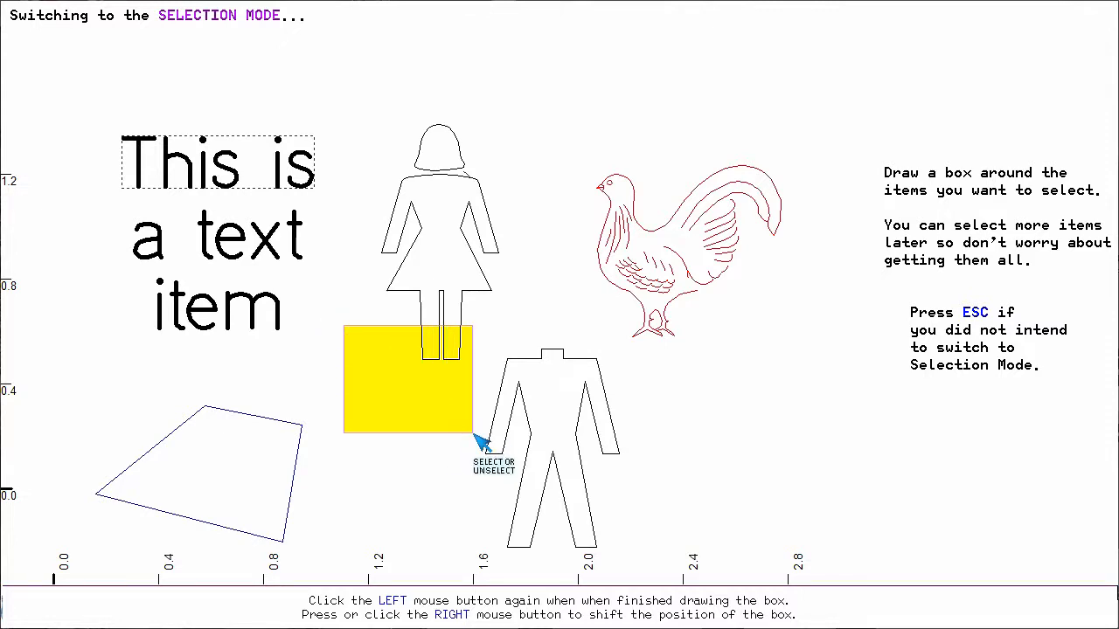
right_click(475, 444)
right_click(464, 223)
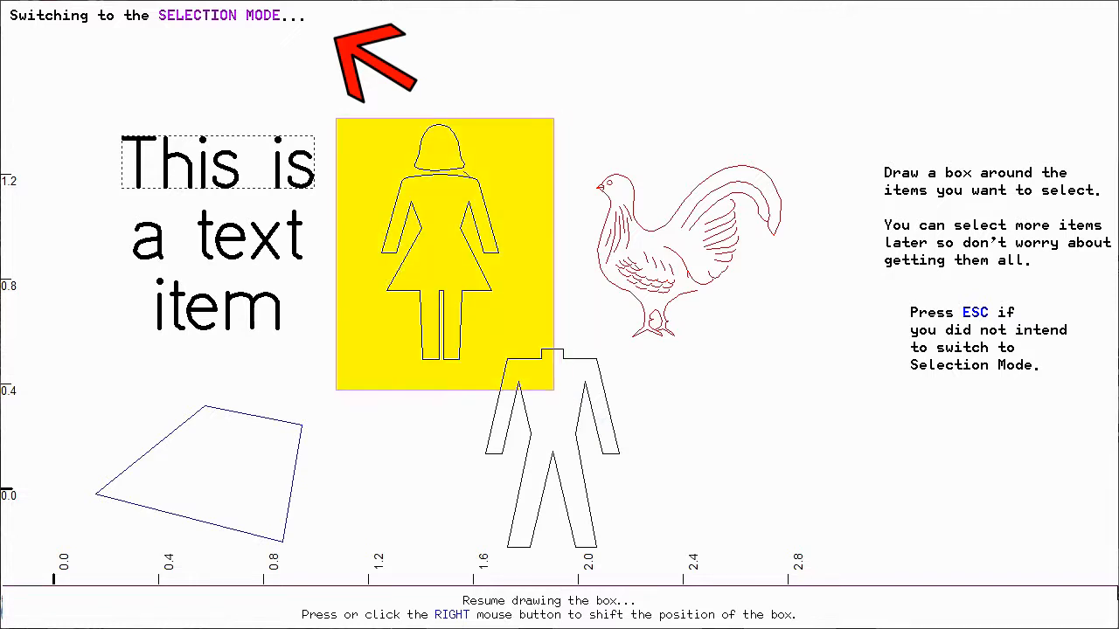
left_click(548, 397)
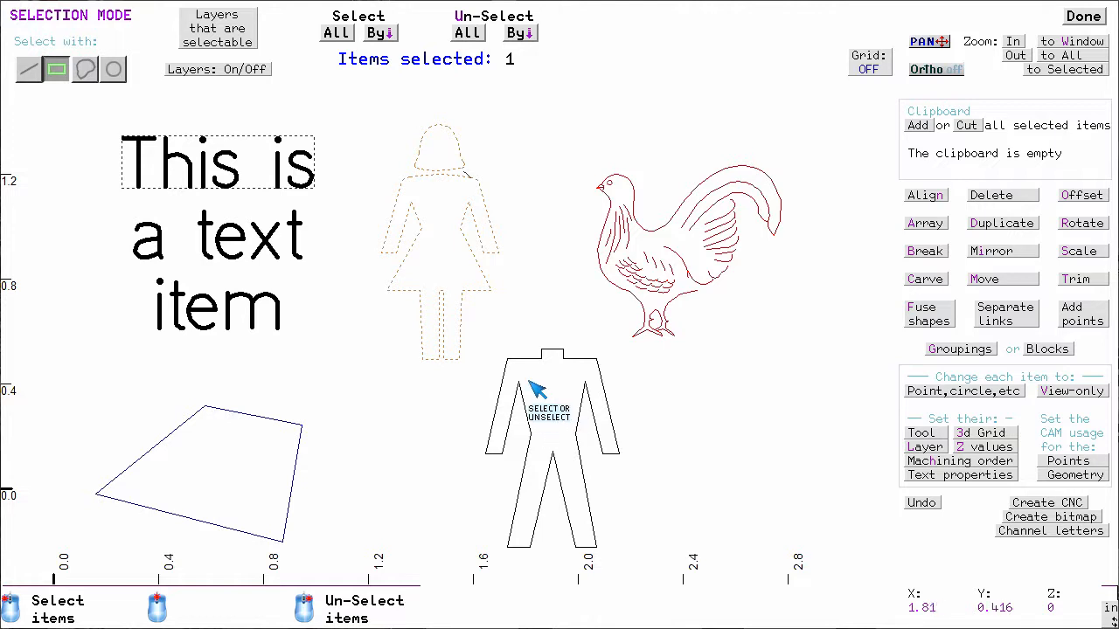
left_click(1090, 35)
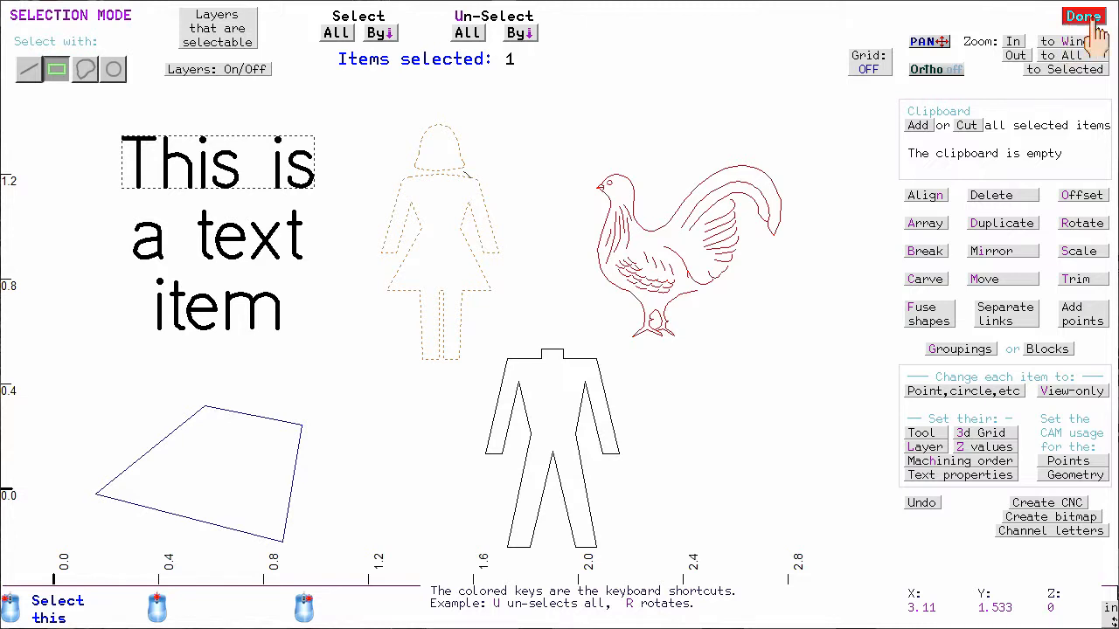
left_click(1091, 21)
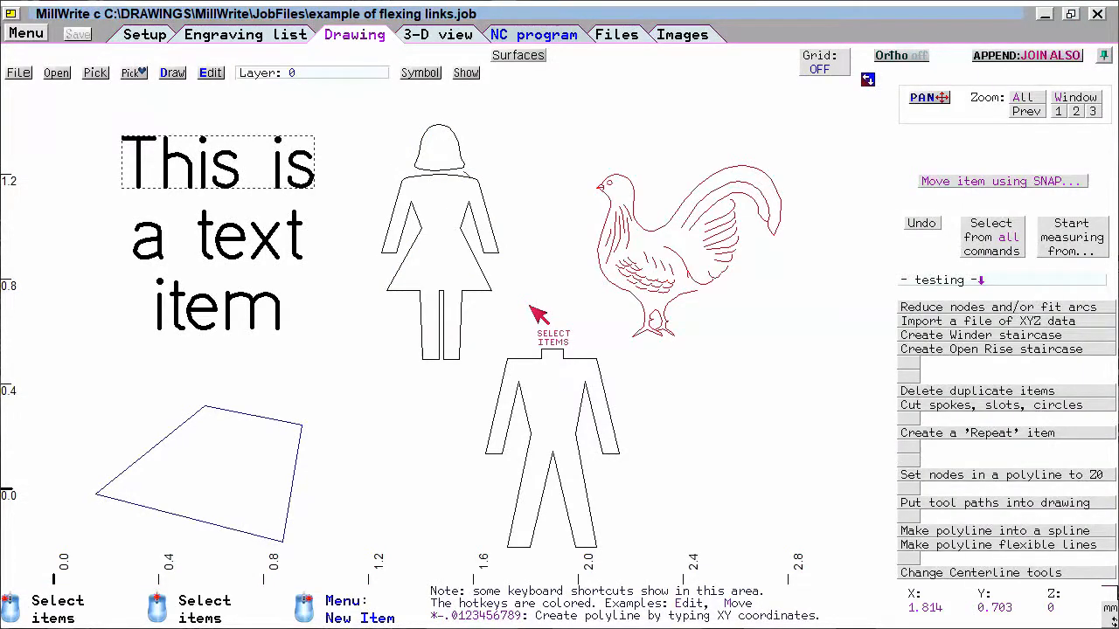
Step: Draw two rectangles: about 0.2 by 0.19 between the woman and the rooster, and about 0.473 by 0.077 above the rooster's head
right_click(529, 301)
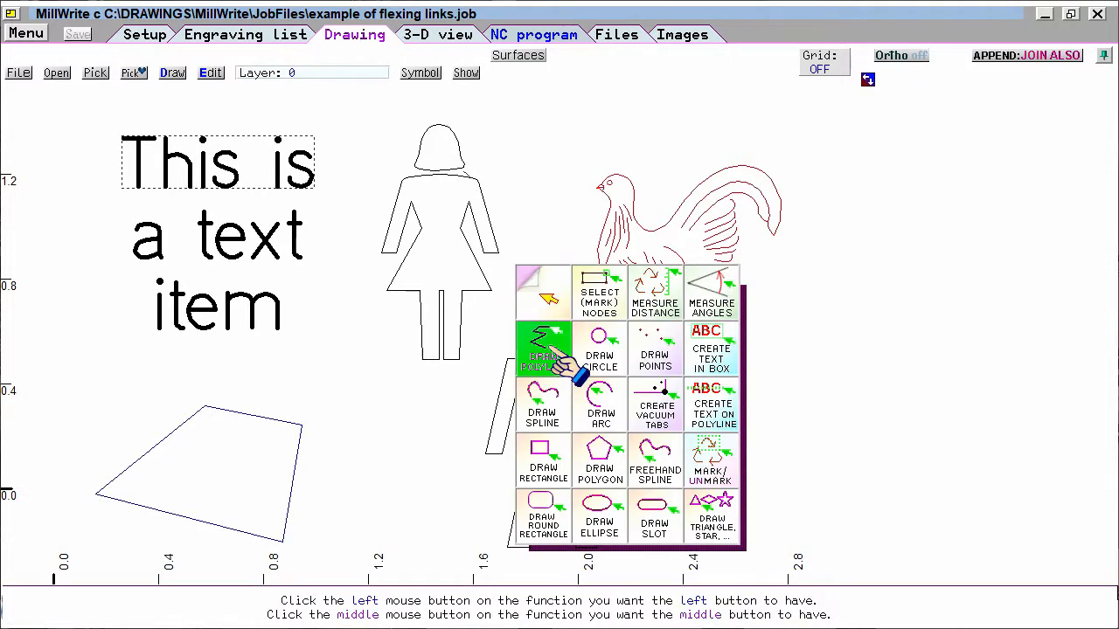
left_click(559, 476)
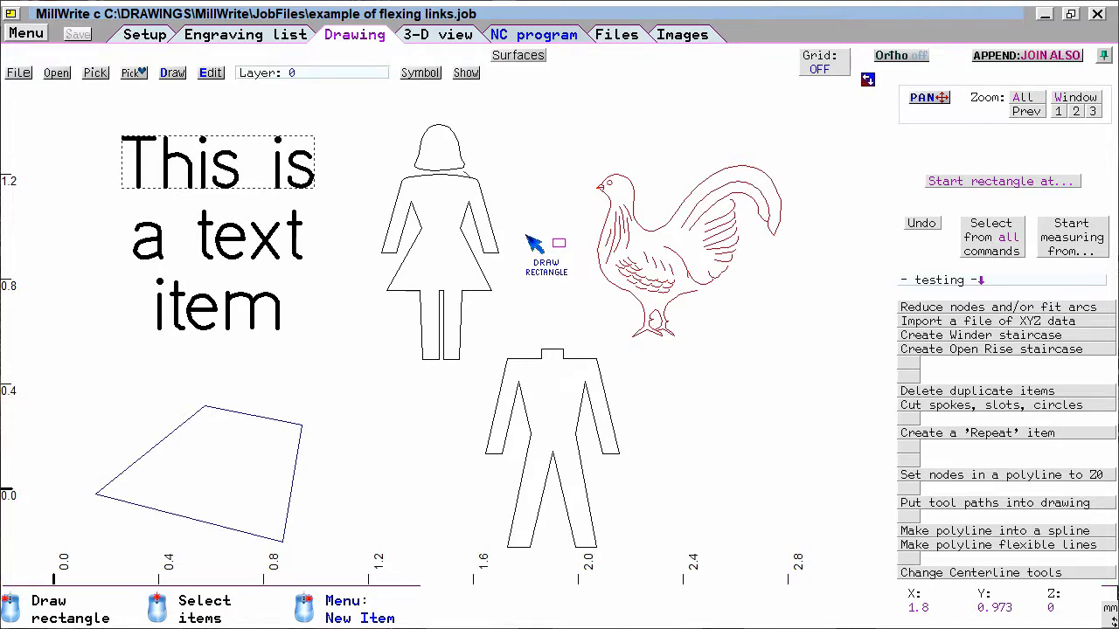
left_click(526, 236)
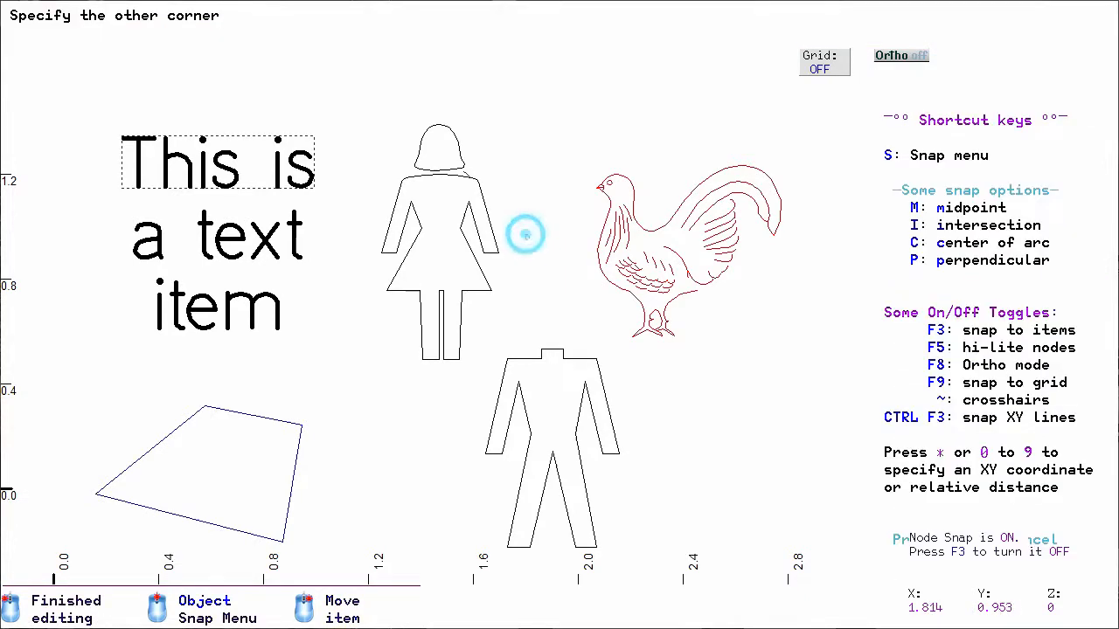
left_click(577, 284)
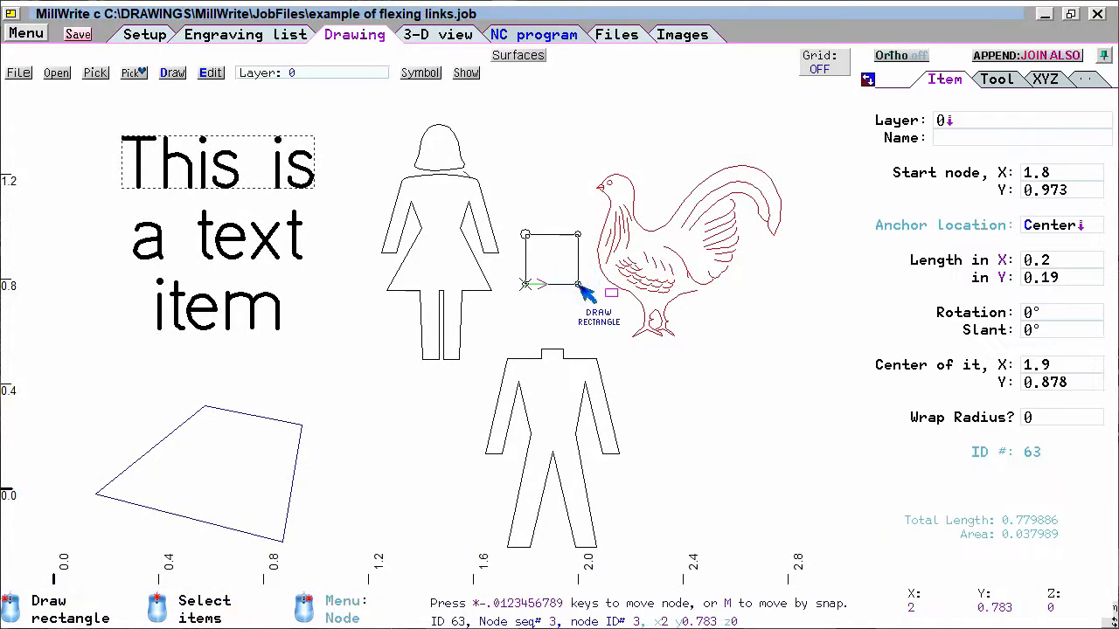
left_click(528, 139)
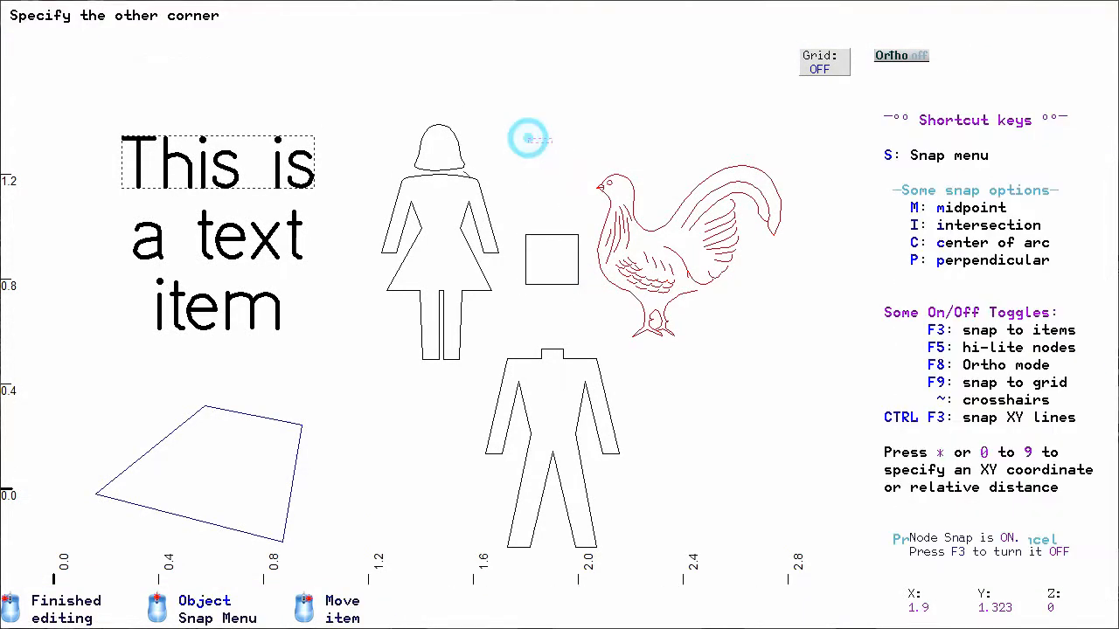
left_click(652, 160)
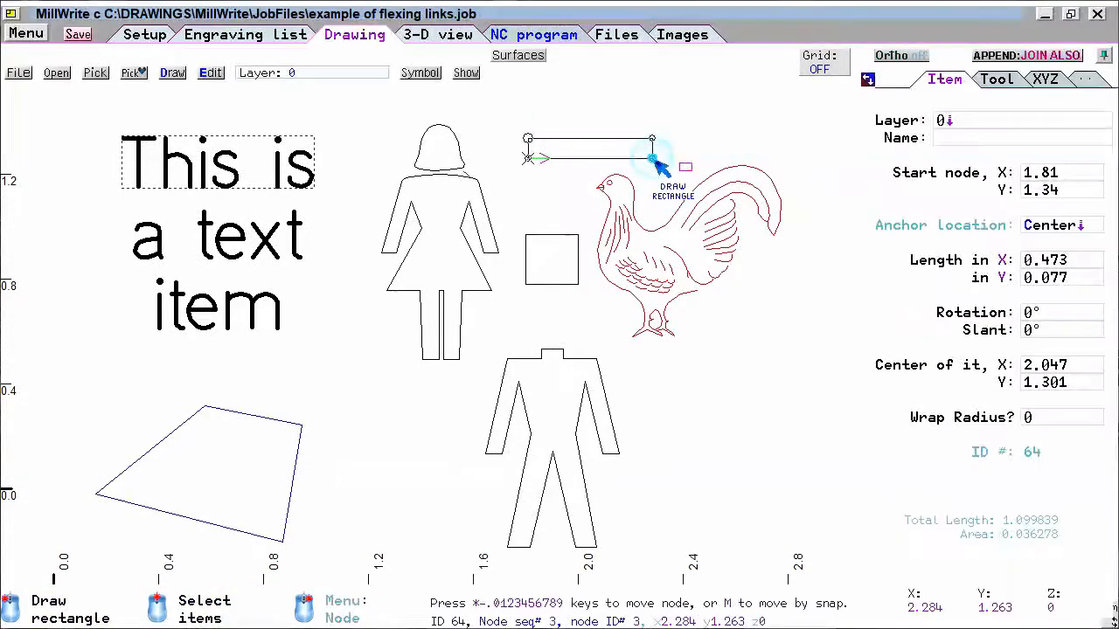
Step: Make Draw Circle available alongside Draw Rectangle; draw a circle about 0.245 in diameter beside the man and a rectangle about 0.327 by 0.08 under the rooster's tail
right_click(742, 339)
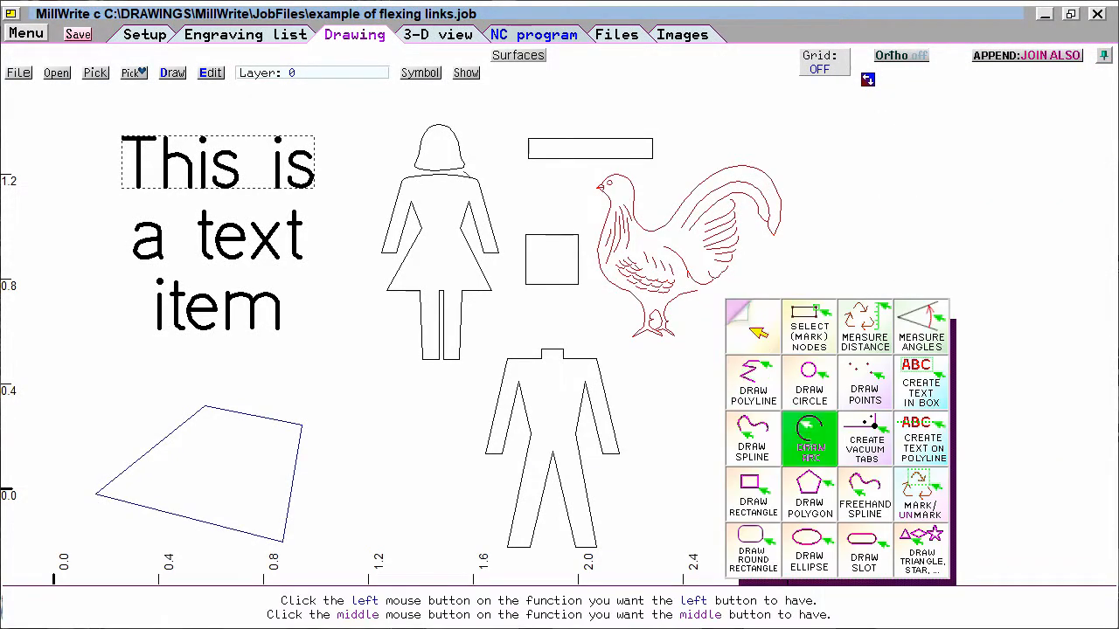
middle_click(819, 391)
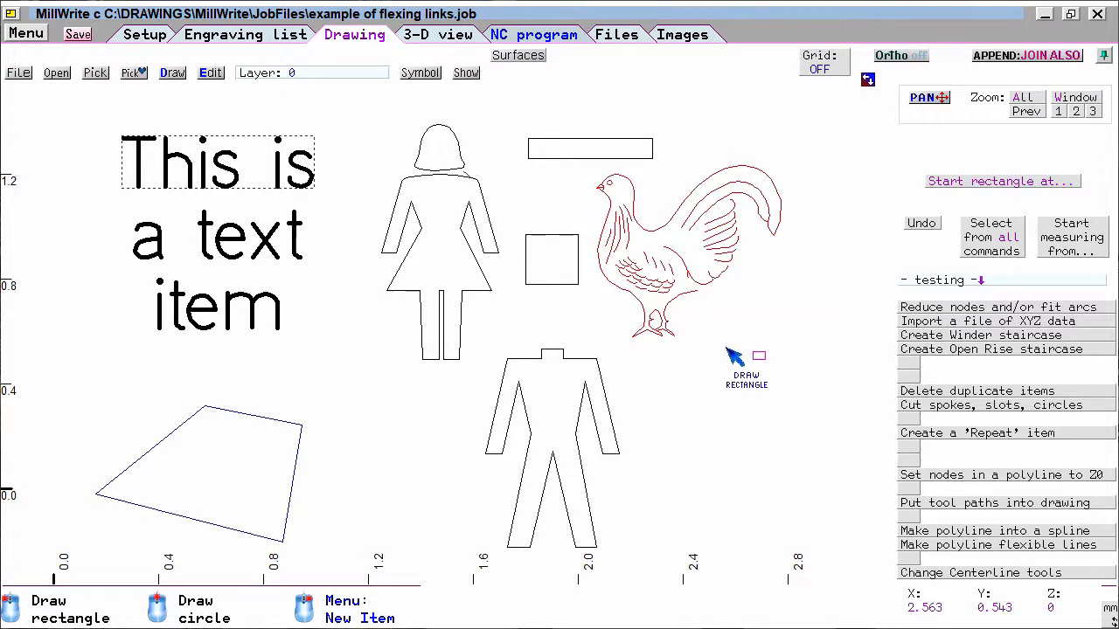
middle_click(660, 404)
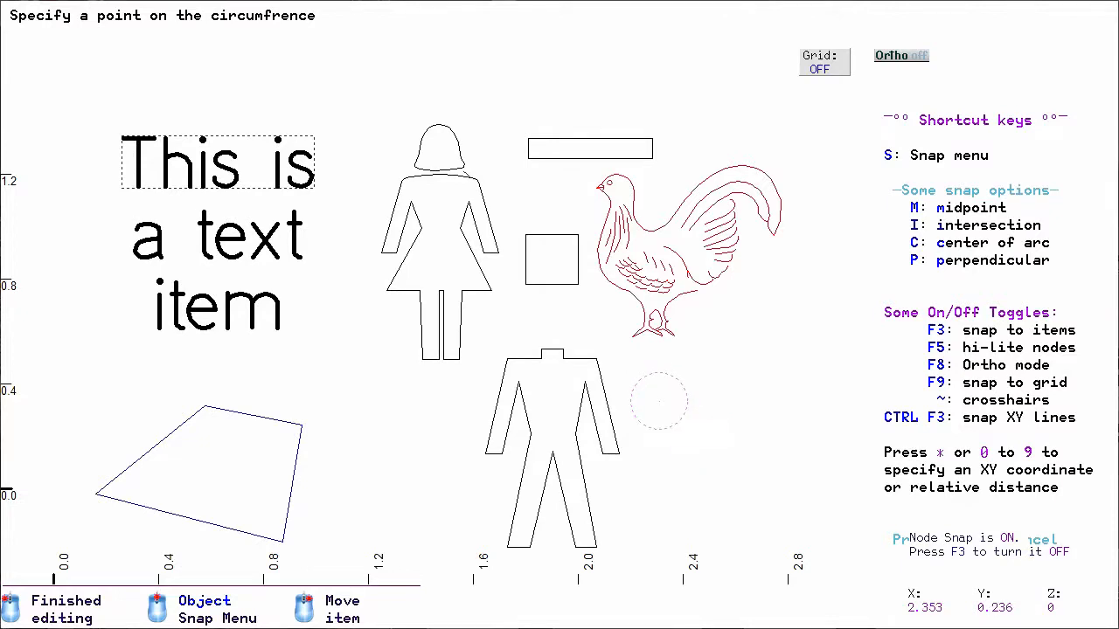
left_click(682, 379)
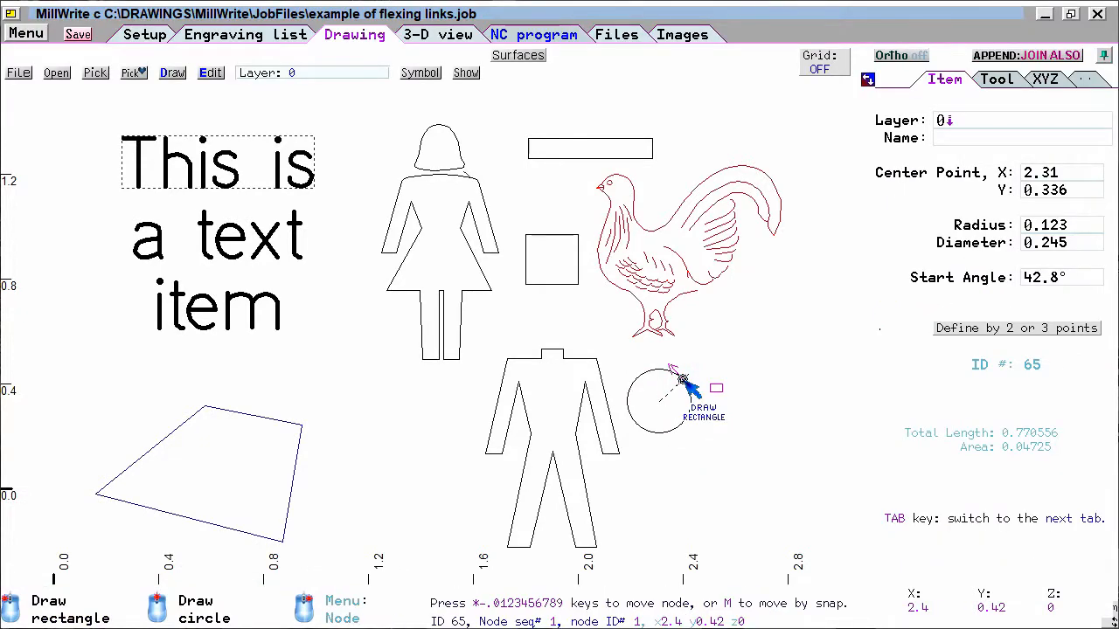
left_click(702, 333)
left_click(789, 312)
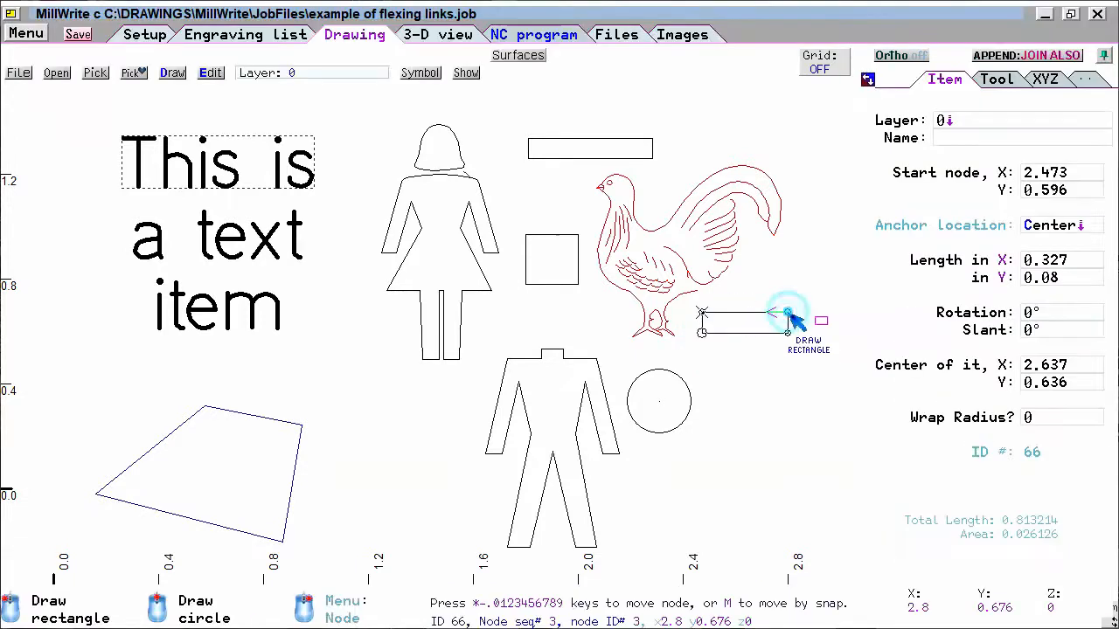
Step: Draw a second, similar-sized circle beside the first and an upright rectangle starting at its lower edge
middle_click(734, 402)
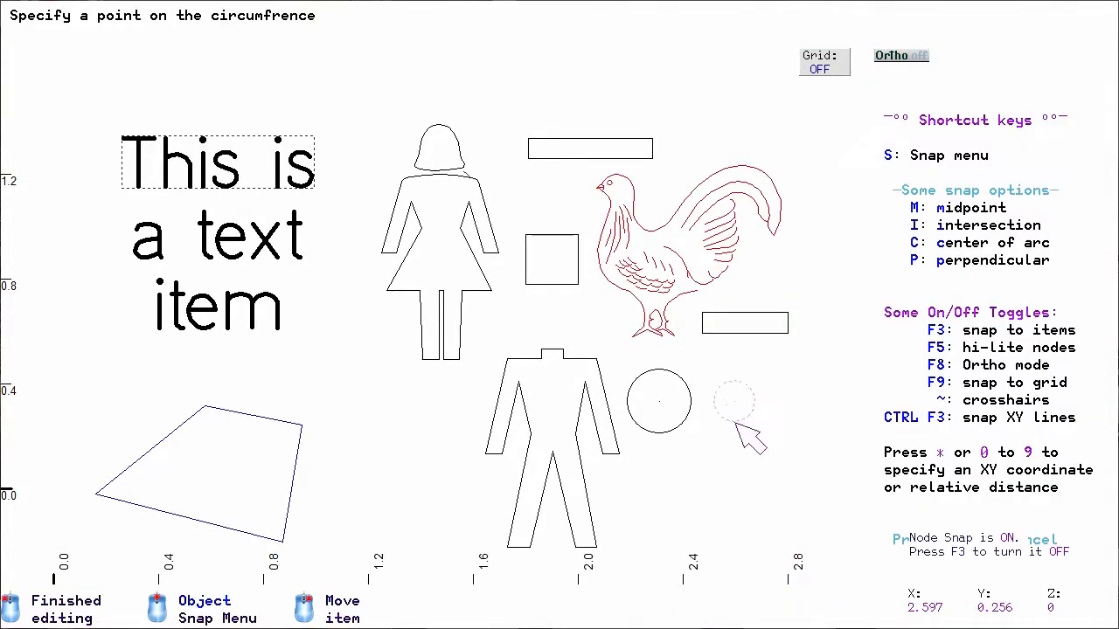
left_click(726, 430)
left_click(726, 431)
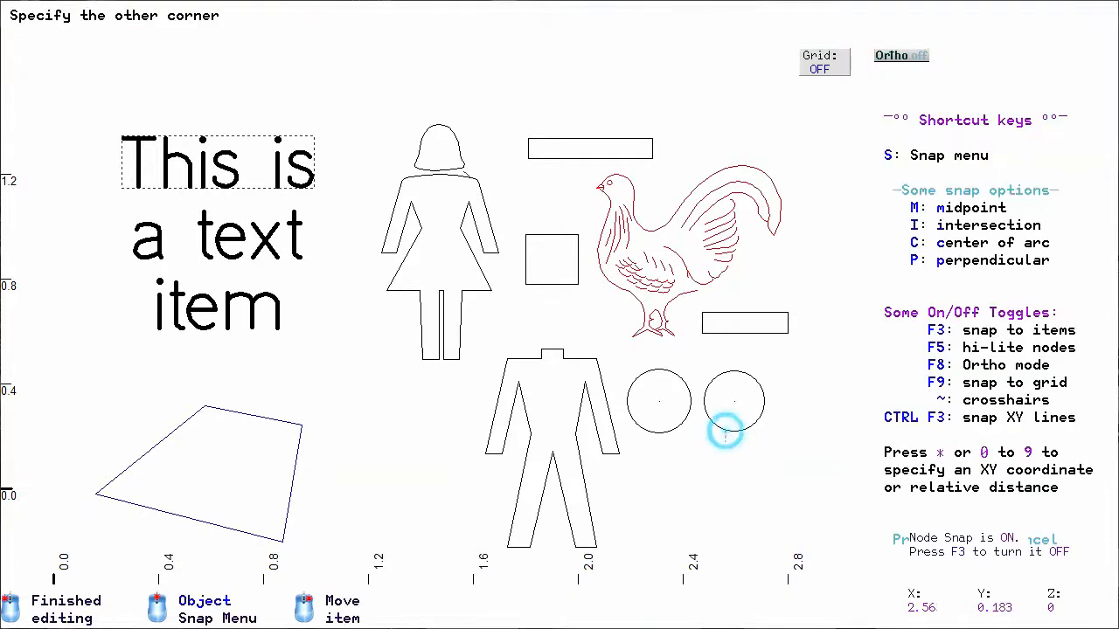
left_click(679, 498)
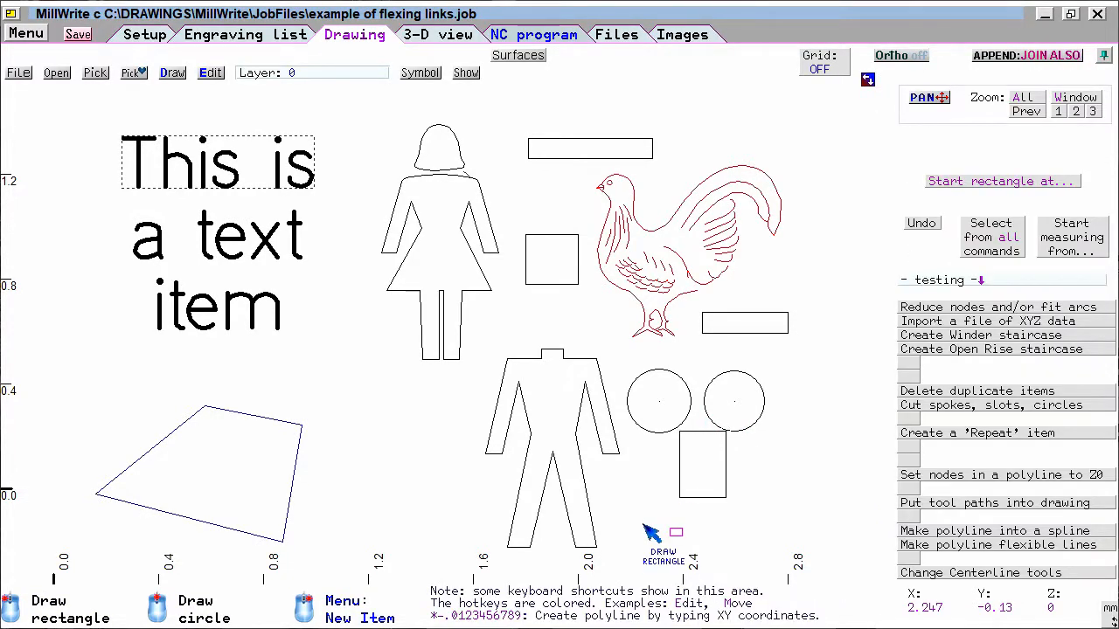
Step: Restore Select Items in place of Draw Rectangle, keeping Draw Circle available, and check the polyline editing functions
right_click(644, 457)
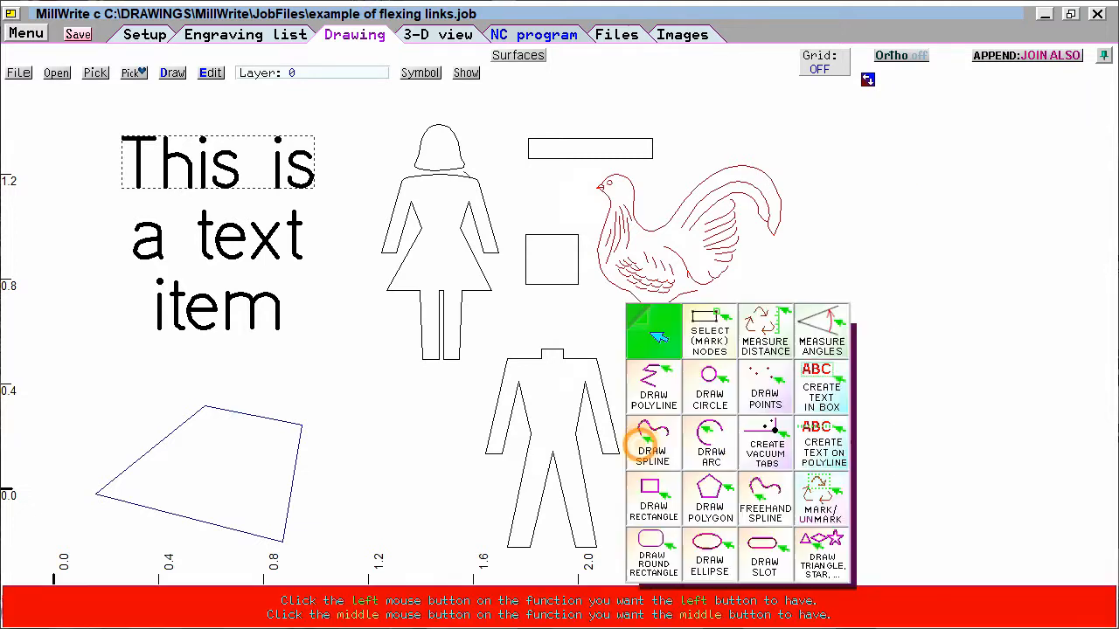
left_click(655, 332)
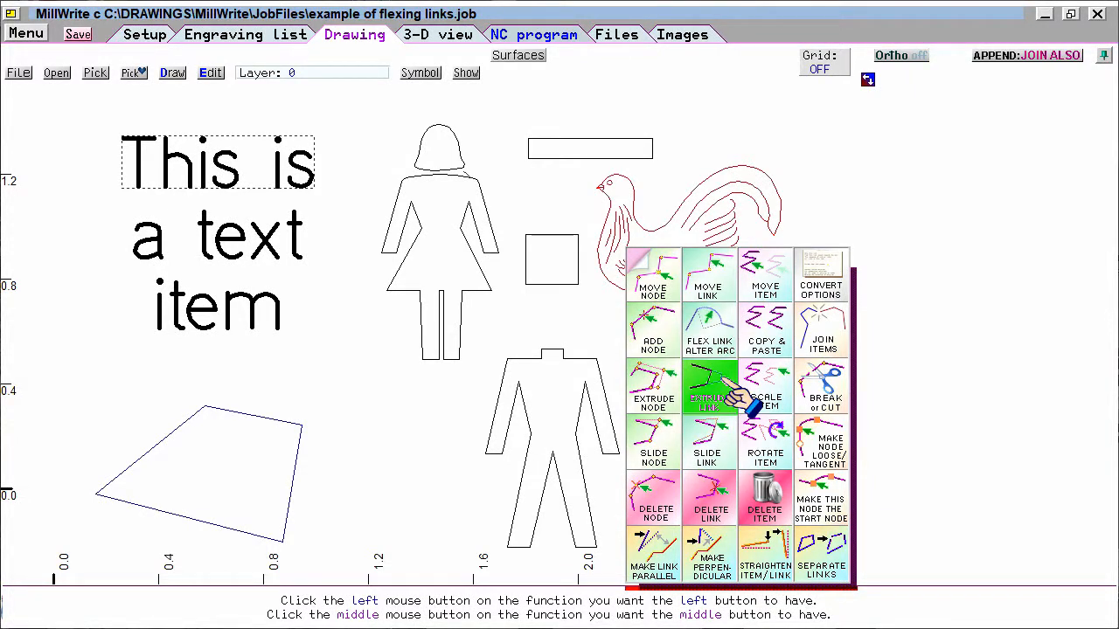
right_click(660, 282)
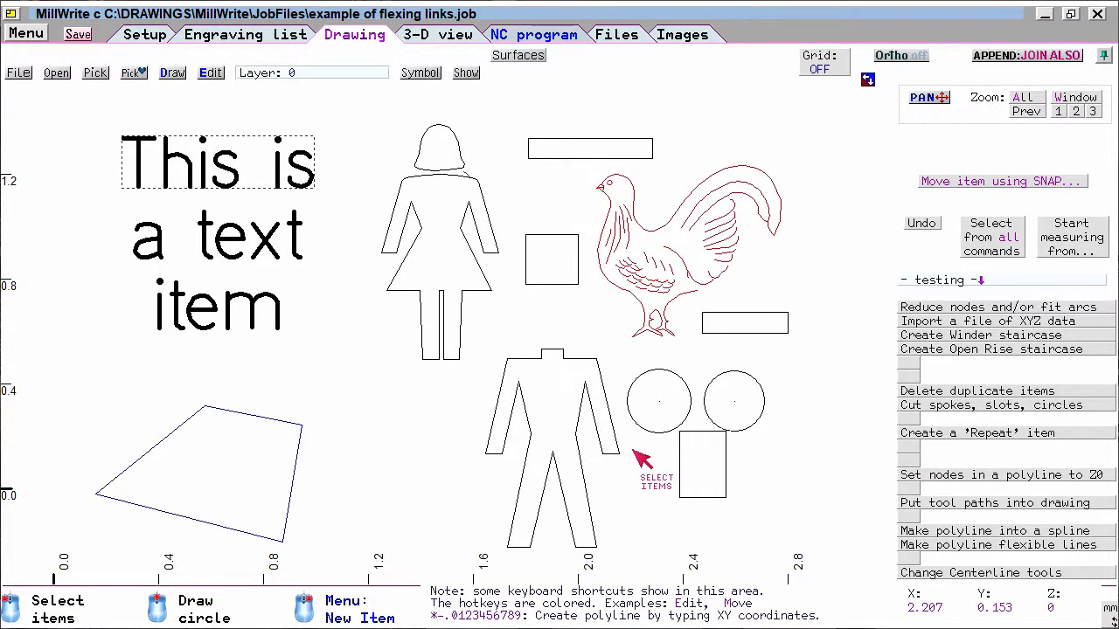
Step: Move the outer corner node of the man's hand nearest the circles outward to about X 2.2, Y 0.146
left_click(624, 454)
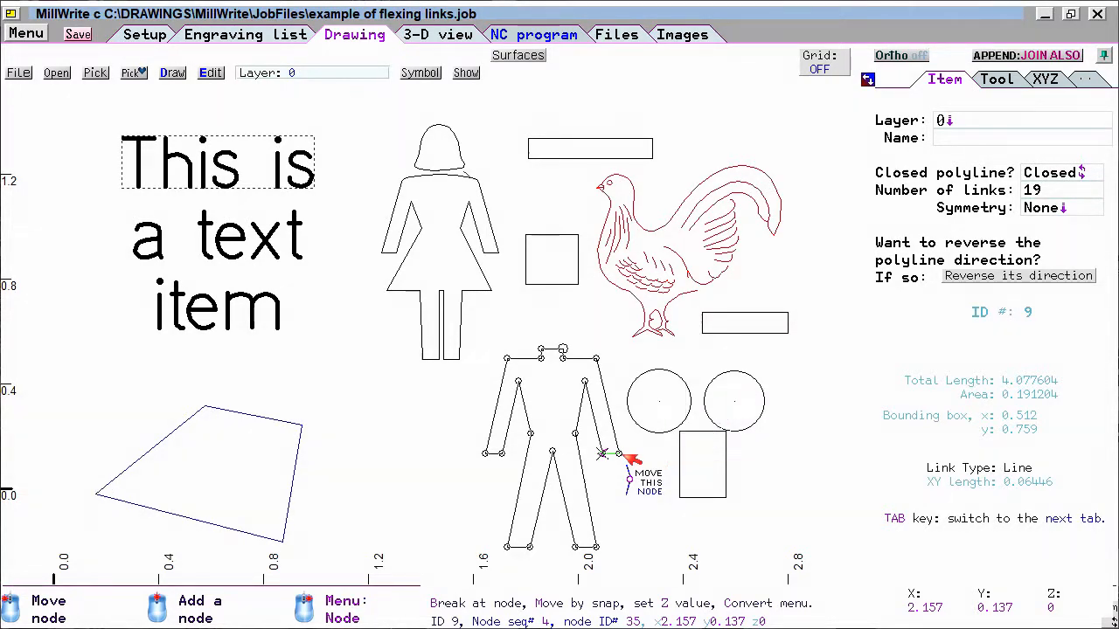
left_click(624, 454)
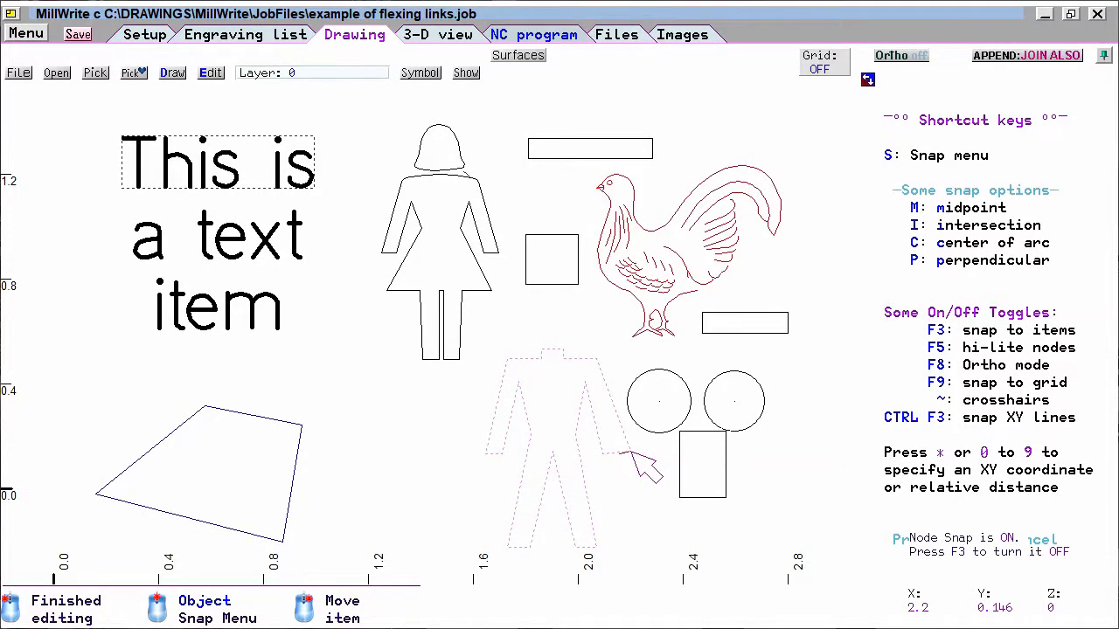
left_click(626, 452)
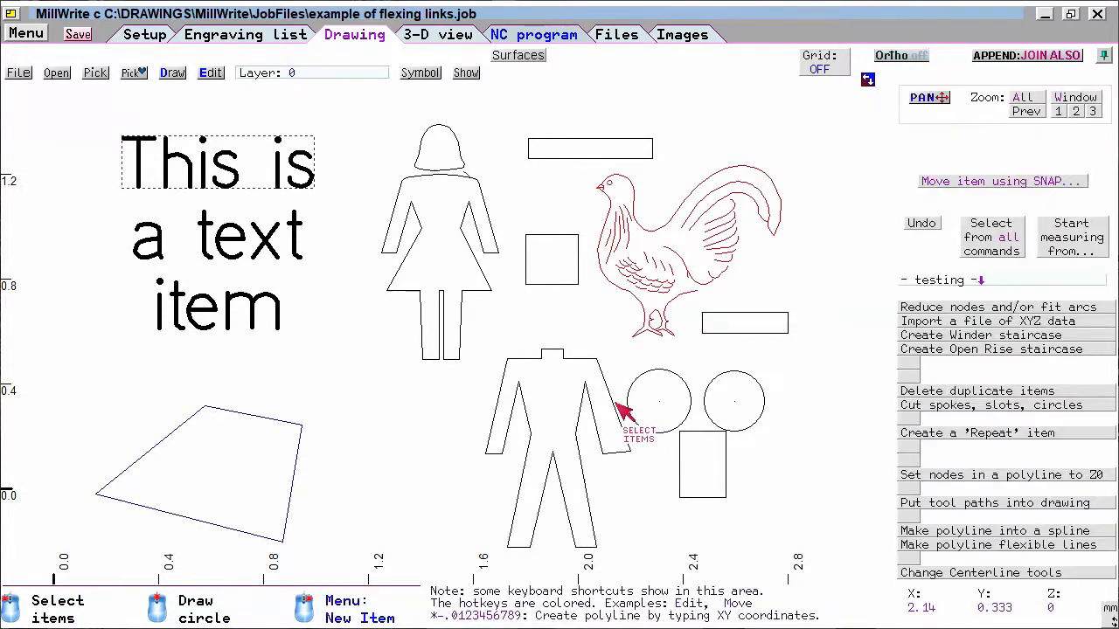
Step: Move the man's outer arm link nearest the circles slightly inward and make Rotate Item available as the second polyline editing function
left_click(617, 406)
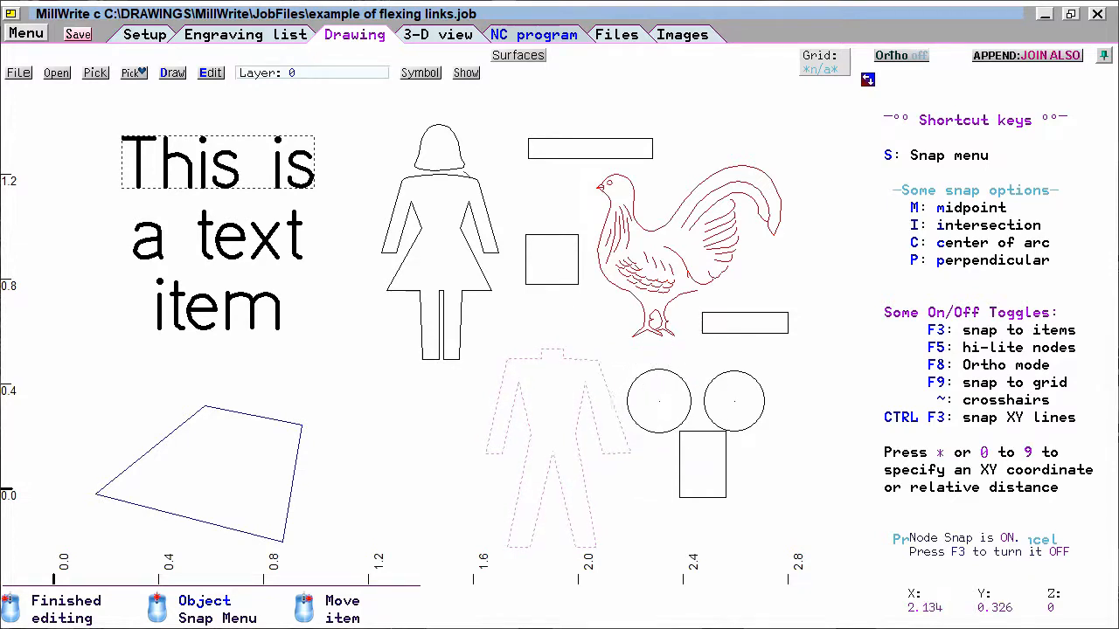
left_click(612, 406)
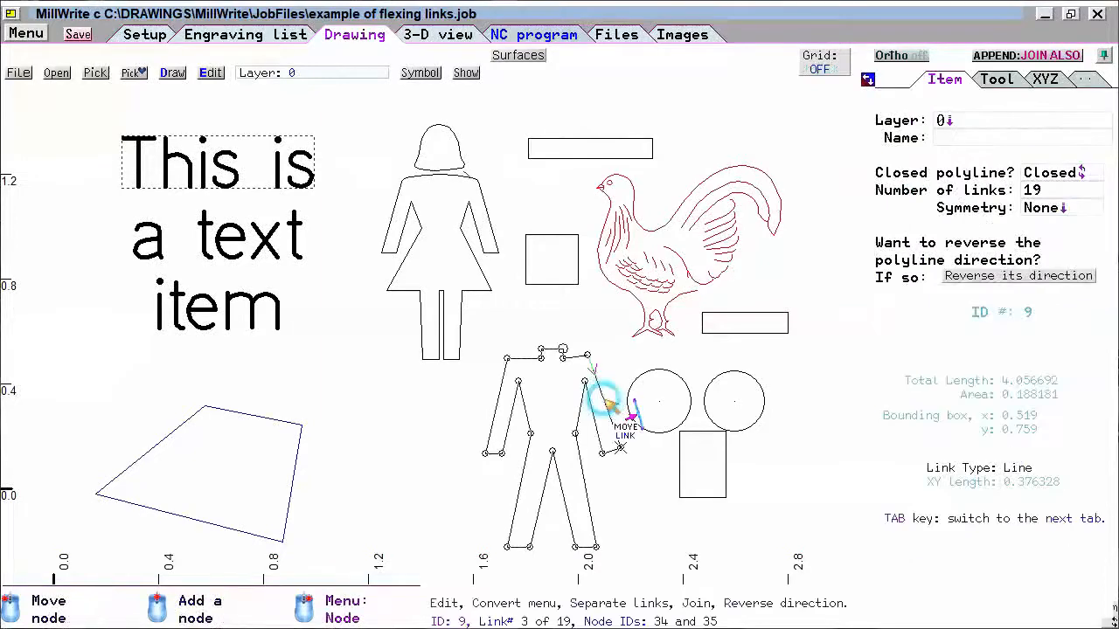
right_click(605, 399)
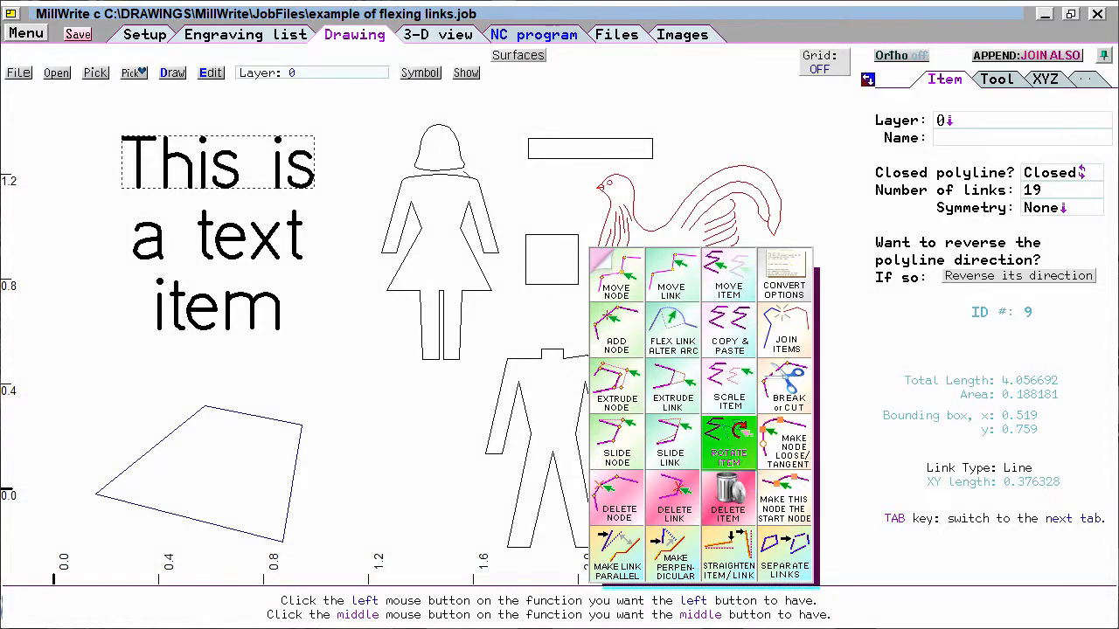
middle_click(743, 447)
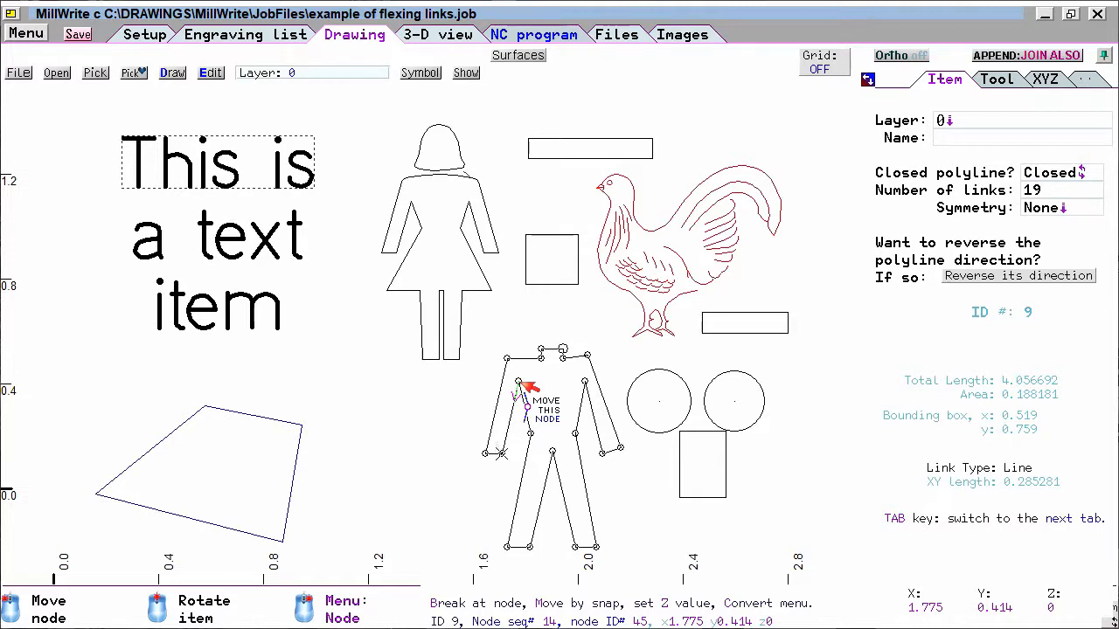
Step: Rotate the man clockwise about his inner armpit node, and partly back counterclockwise about the outer corner of his raised hand
middle_click(521, 386)
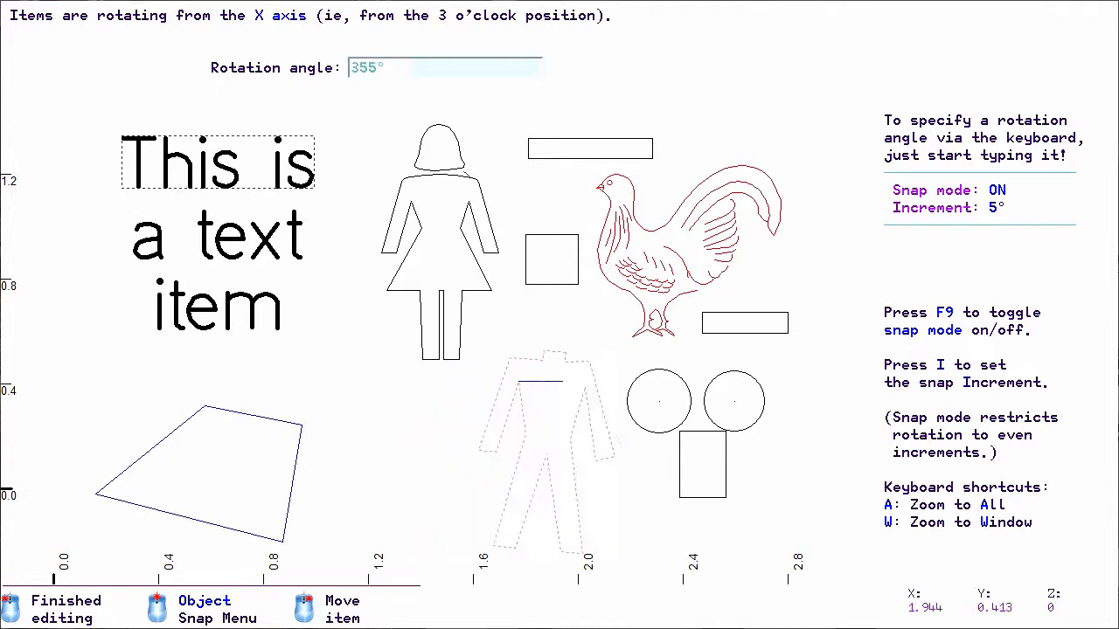
left_click(531, 392)
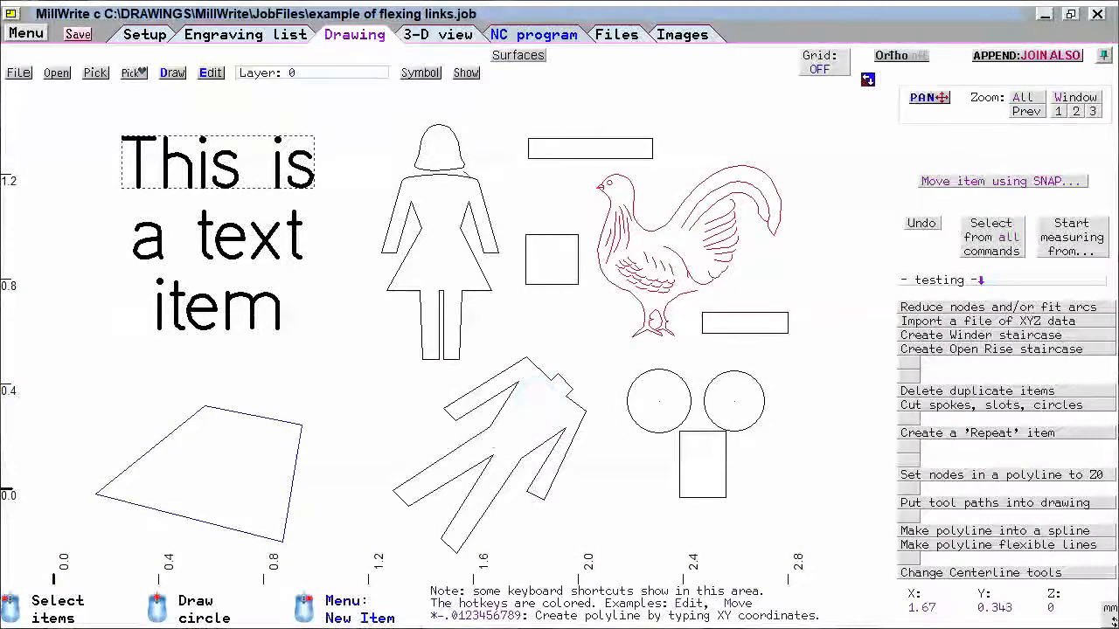
left_click(454, 420)
middle_click(452, 409)
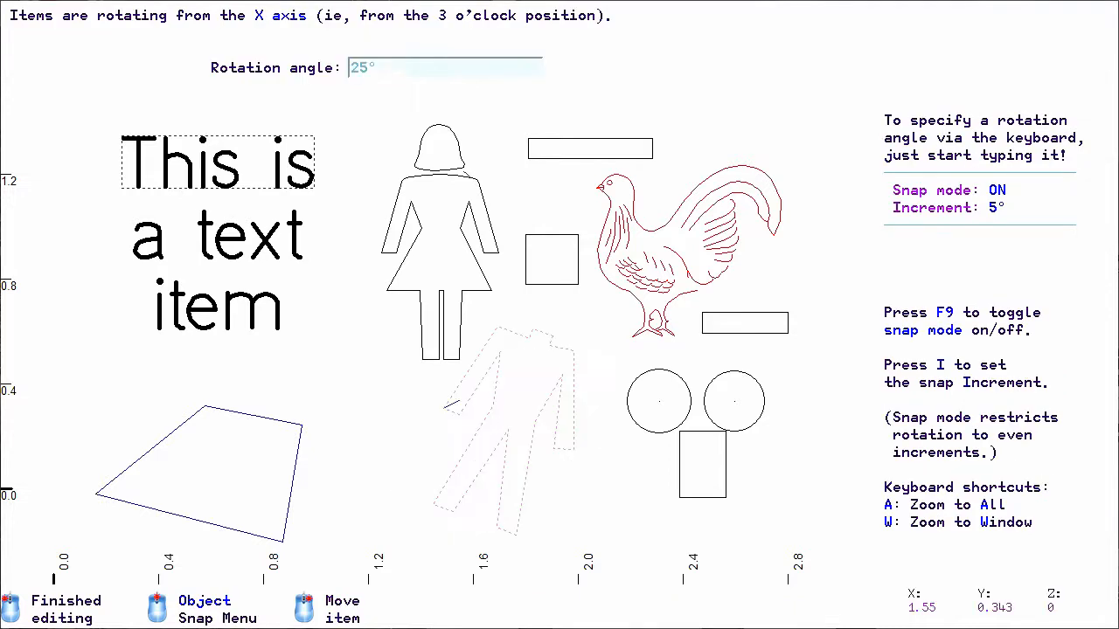
left_click(480, 395)
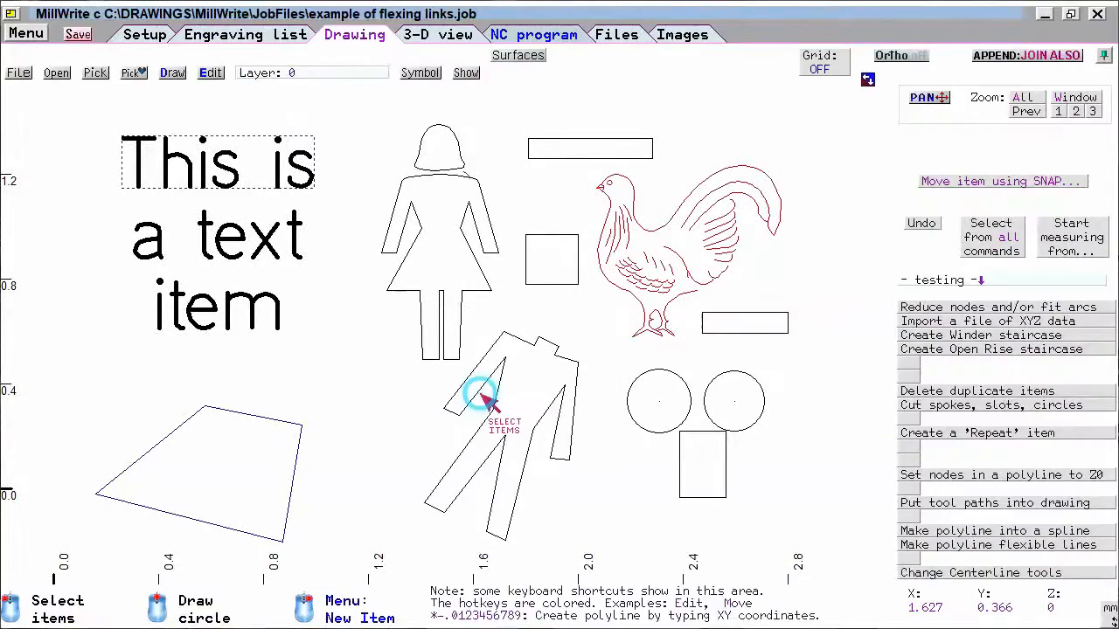
Step: Move the outer corner node of the man's hand nearest the blue quadrilateral outward to widen the sleeve
left_click(464, 418)
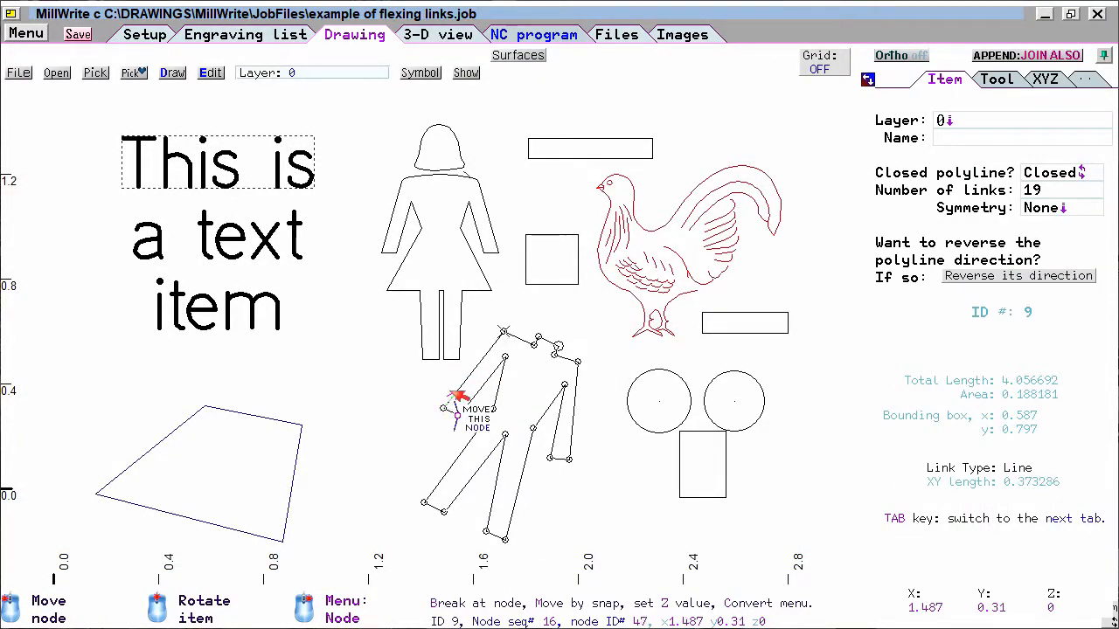
left_click(445, 408)
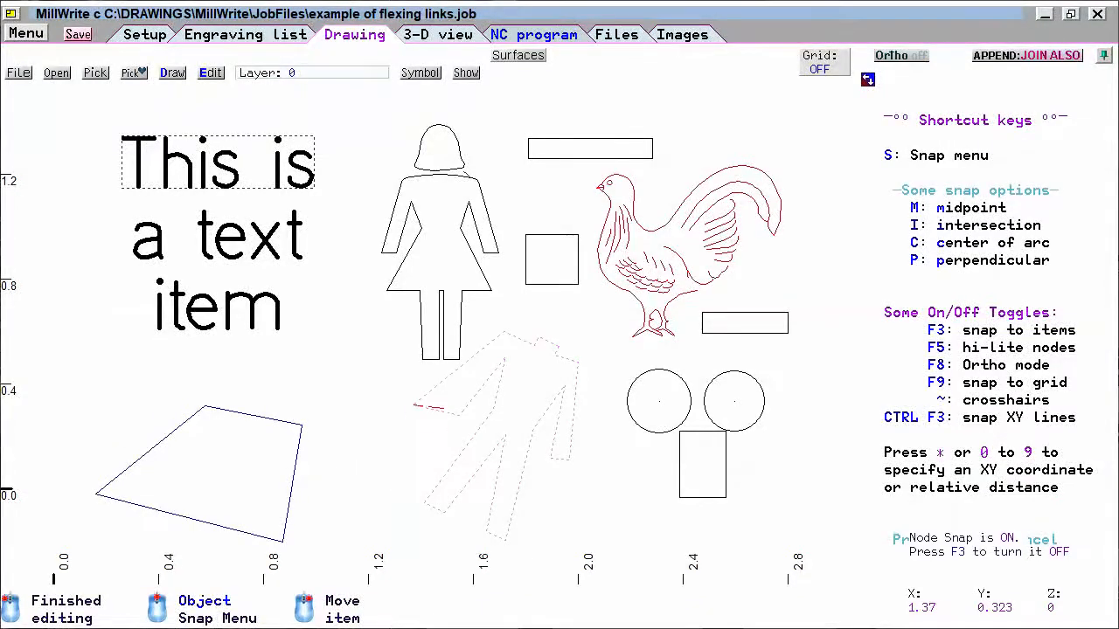
left_click(426, 394)
key("Escape")
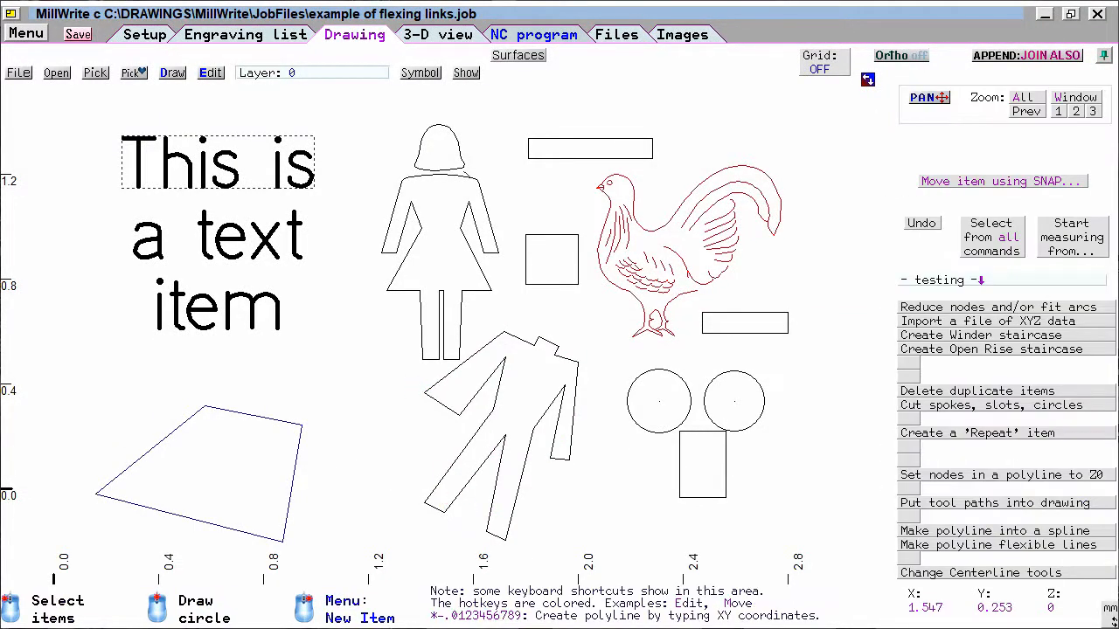
Step: Rotate the man counterclockwise about the widened sleeve's inner corner to stand nearly upright, and shift him slightly towards the circles
left_click(473, 423)
middle_click(465, 418)
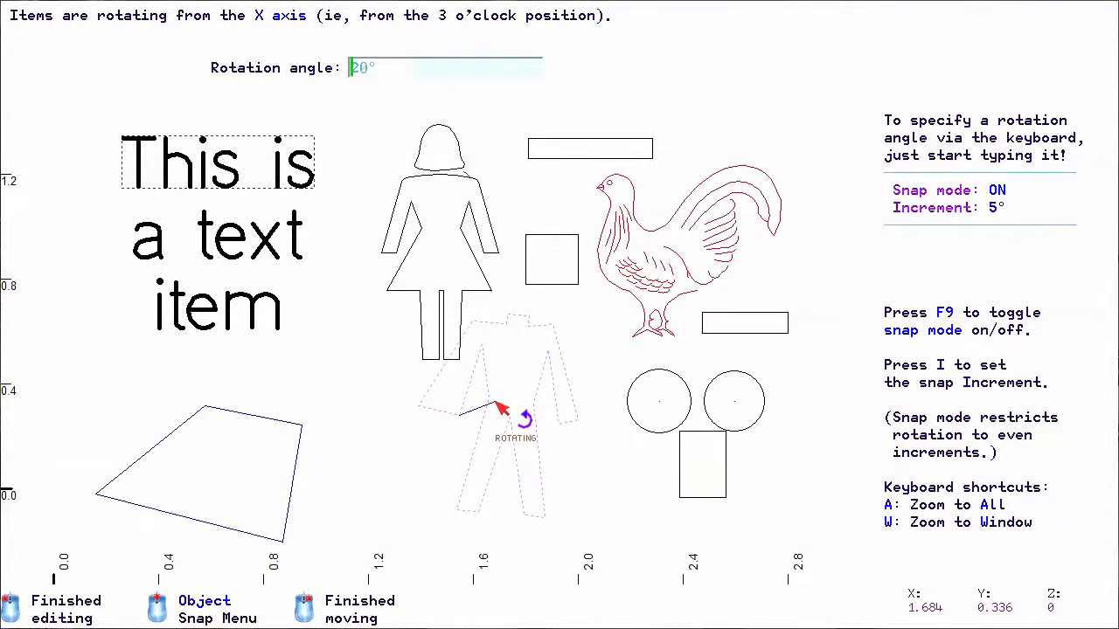
left_click(528, 422)
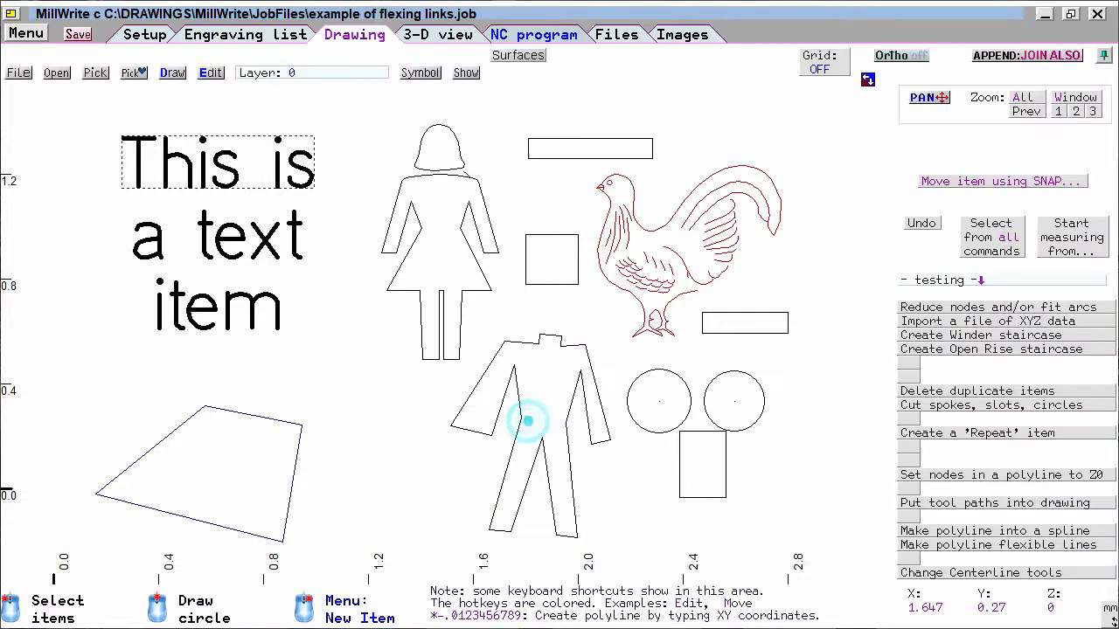
Step: Pull the widened sleeve's outer corner node farther outward to about X 1.457, Y 0.246
left_click(453, 427)
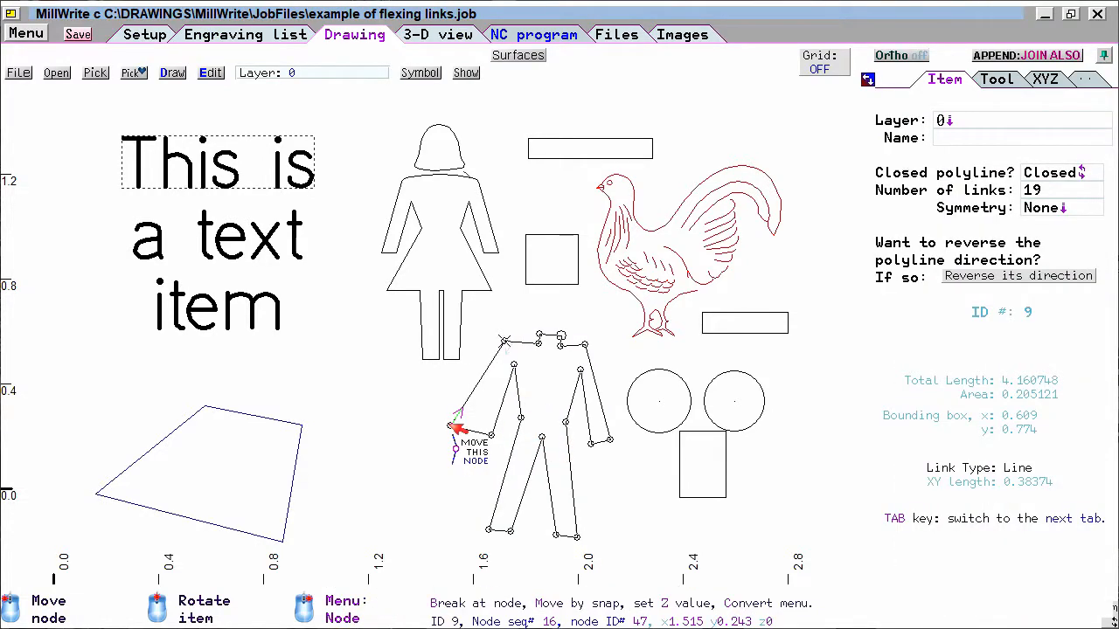
left_click(452, 427)
left_click(437, 424)
left_click(365, 429)
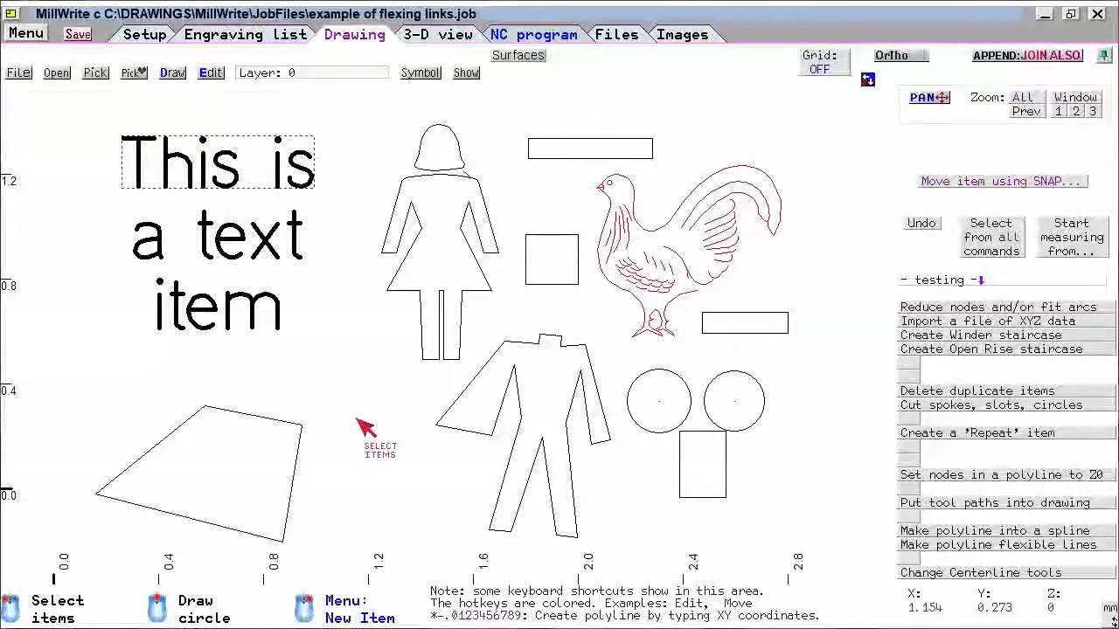
Step: Assign Delete Item as the primary polyline editing function in place of Move Node
left_click(442, 423)
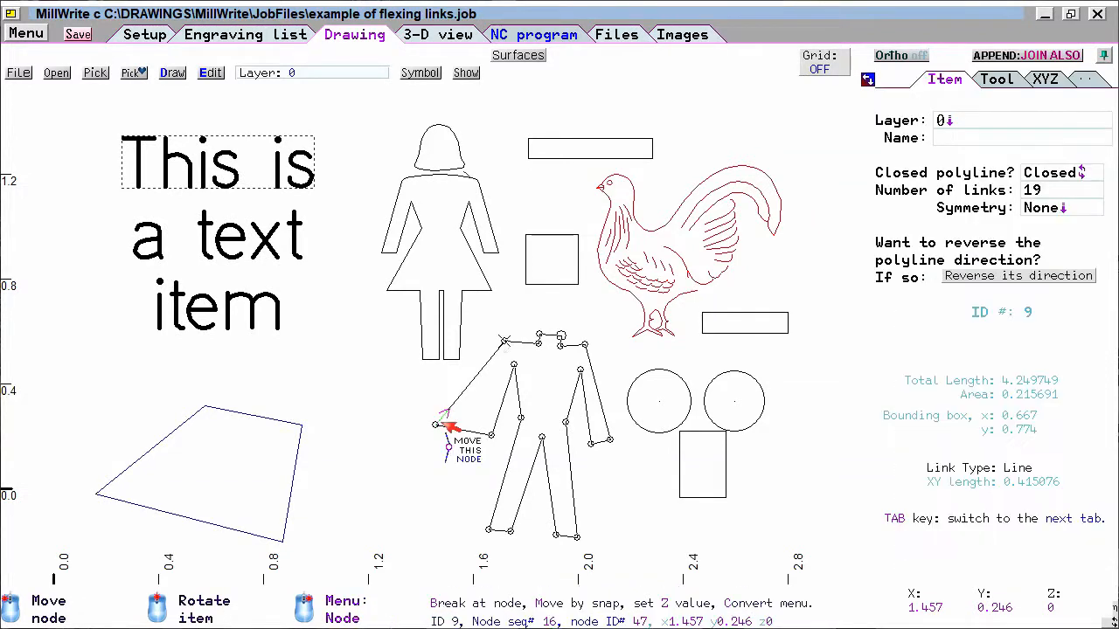
right_click(446, 426)
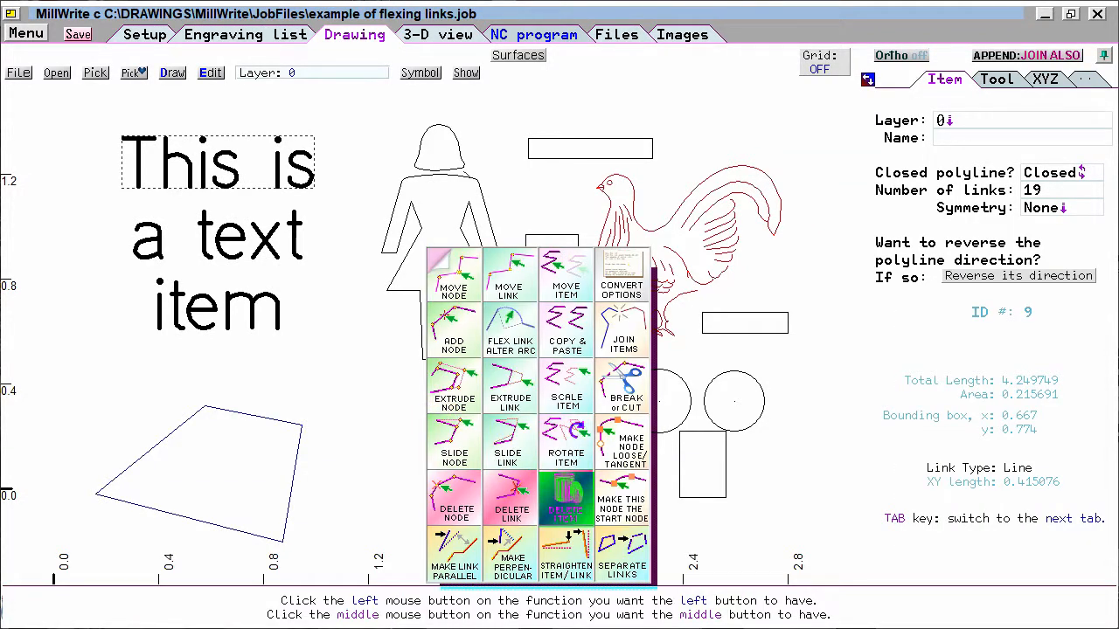
left_click(566, 498)
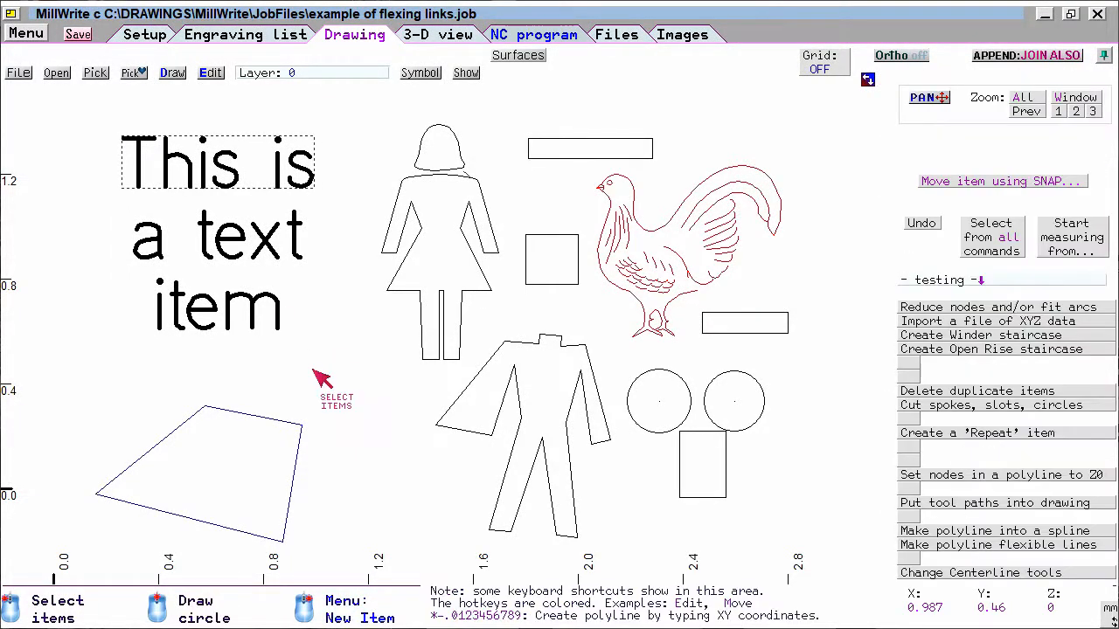
Step: View the engraving list of text items and return to the drawing
left_click(216, 35)
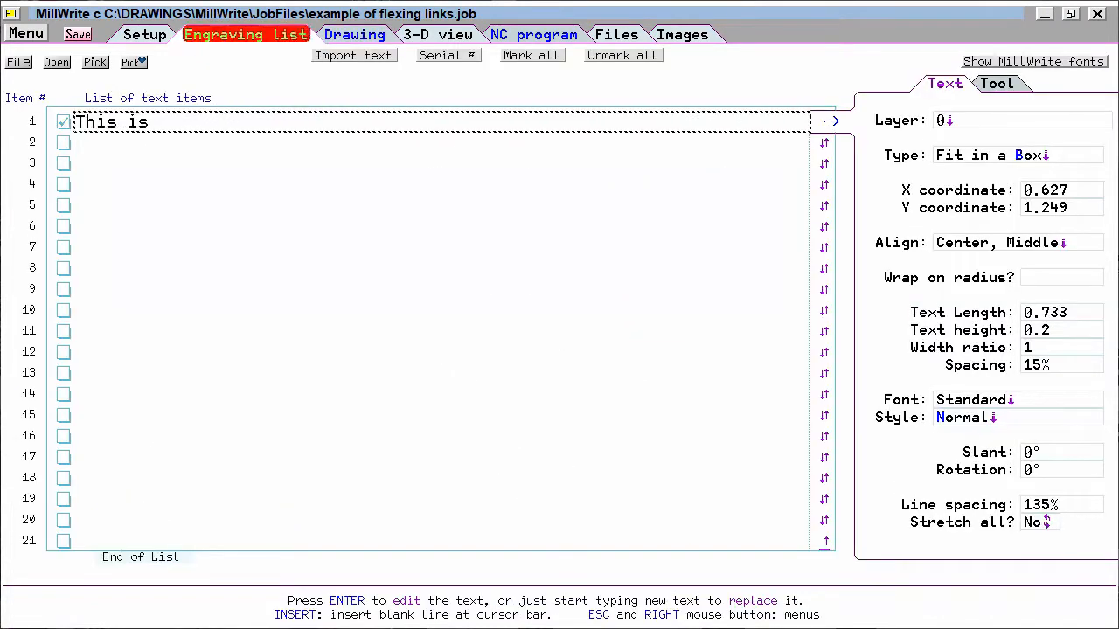
left_click(150, 37)
left_click(353, 35)
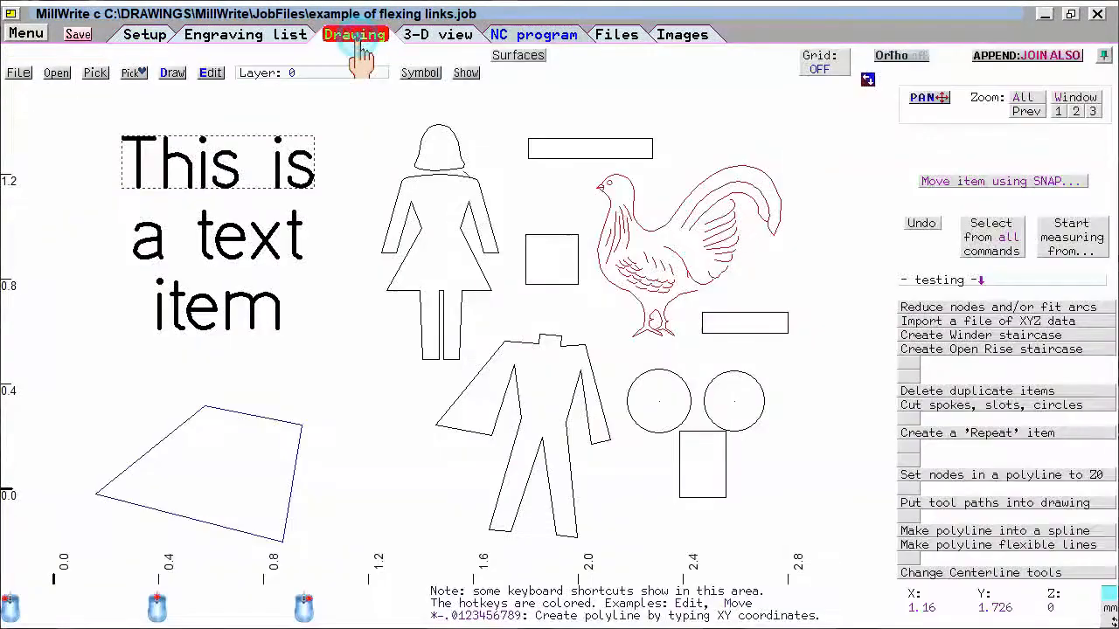
Step: Check which editing function is offered on the text block, the woman and the small square
left_click(285, 316)
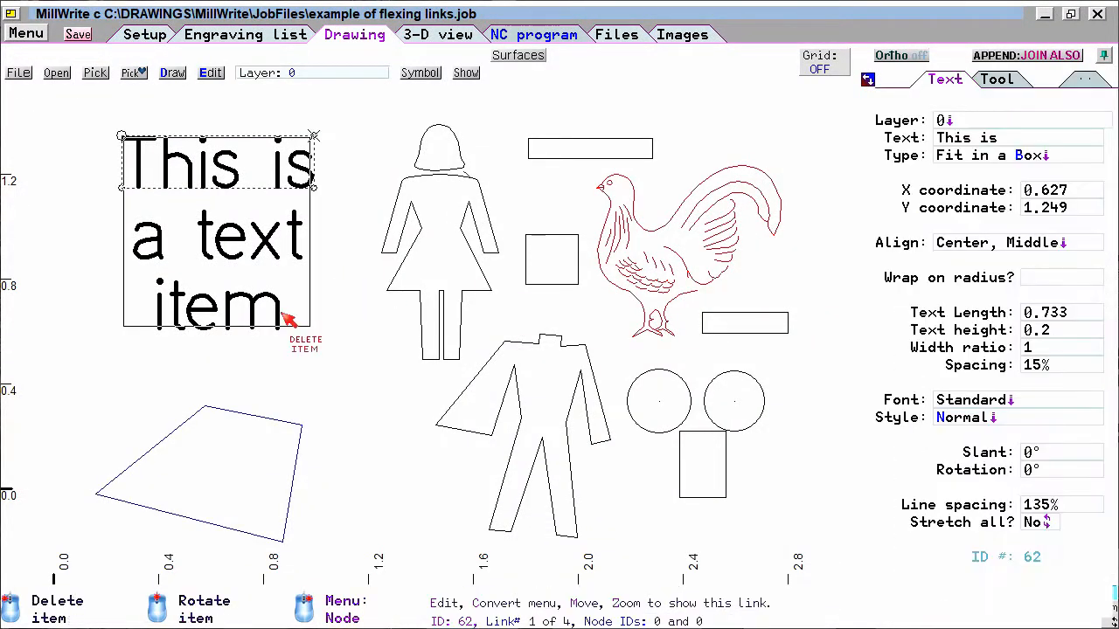
left_click(350, 327)
left_click(390, 290)
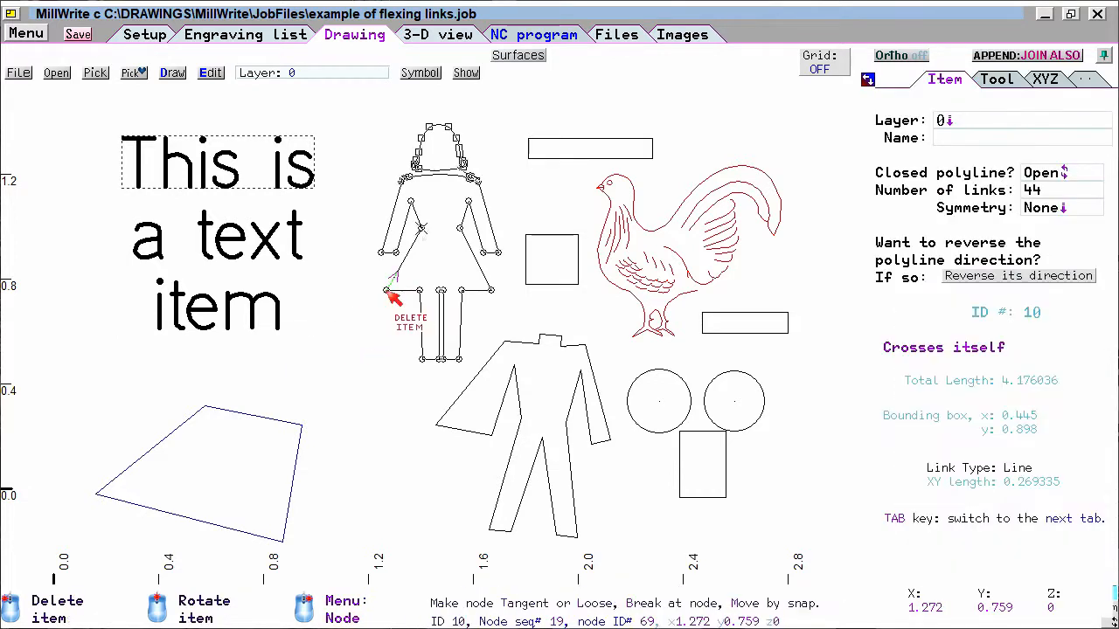
left_click(583, 292)
left_click(584, 291)
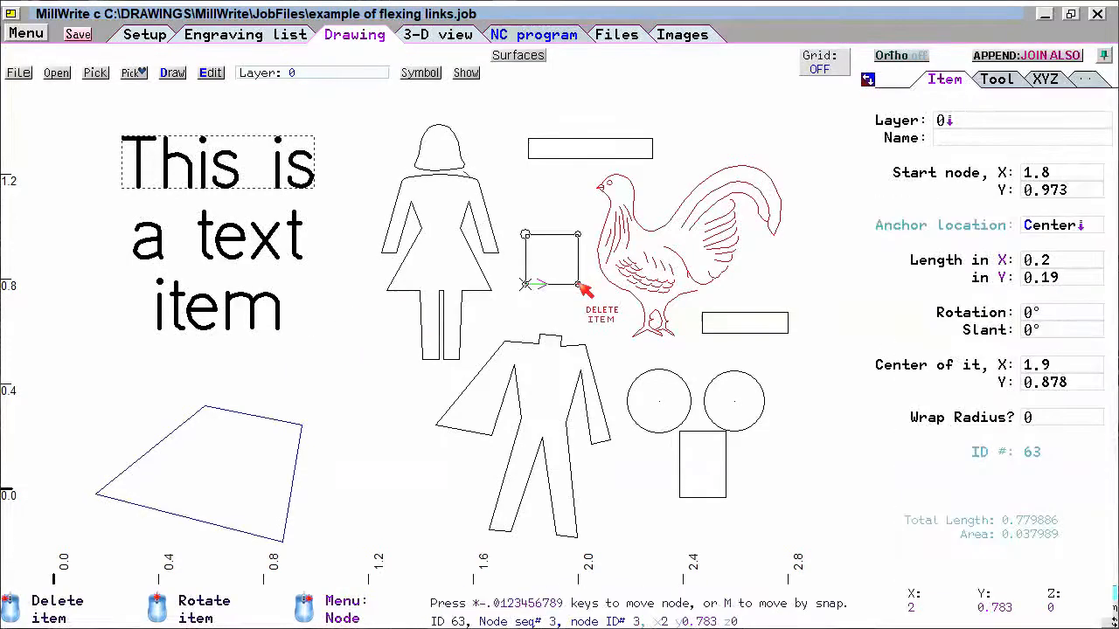
left_click(594, 316)
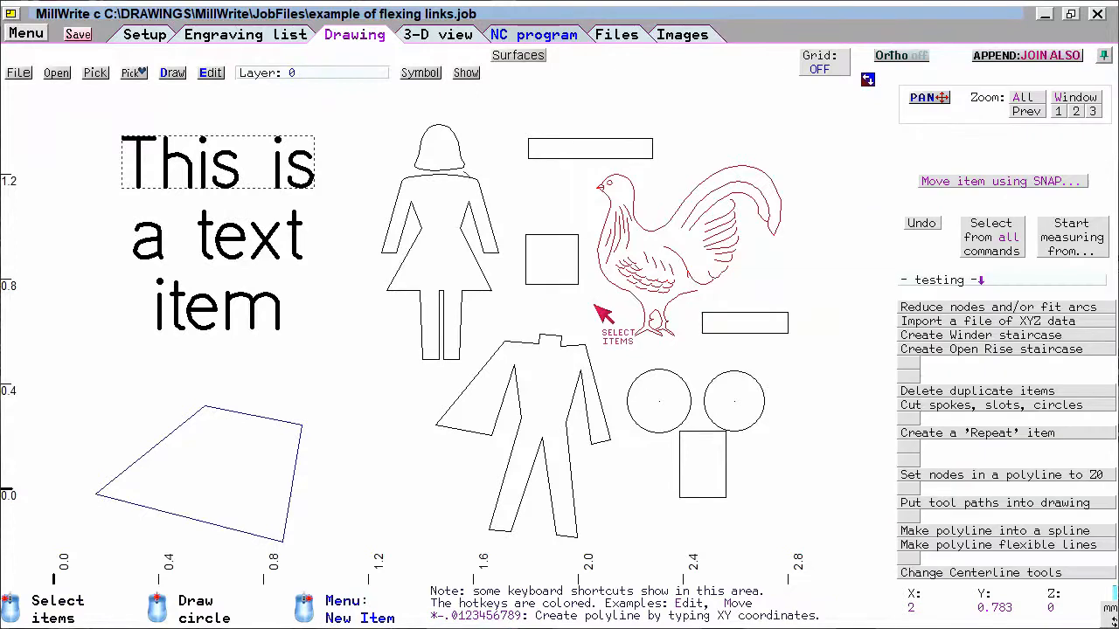
Step: Restore Move Node as the primary editing function in place of Delete Item, using the small square's node
left_click(591, 312)
left_click(581, 307)
left_click(562, 282)
right_click(562, 282)
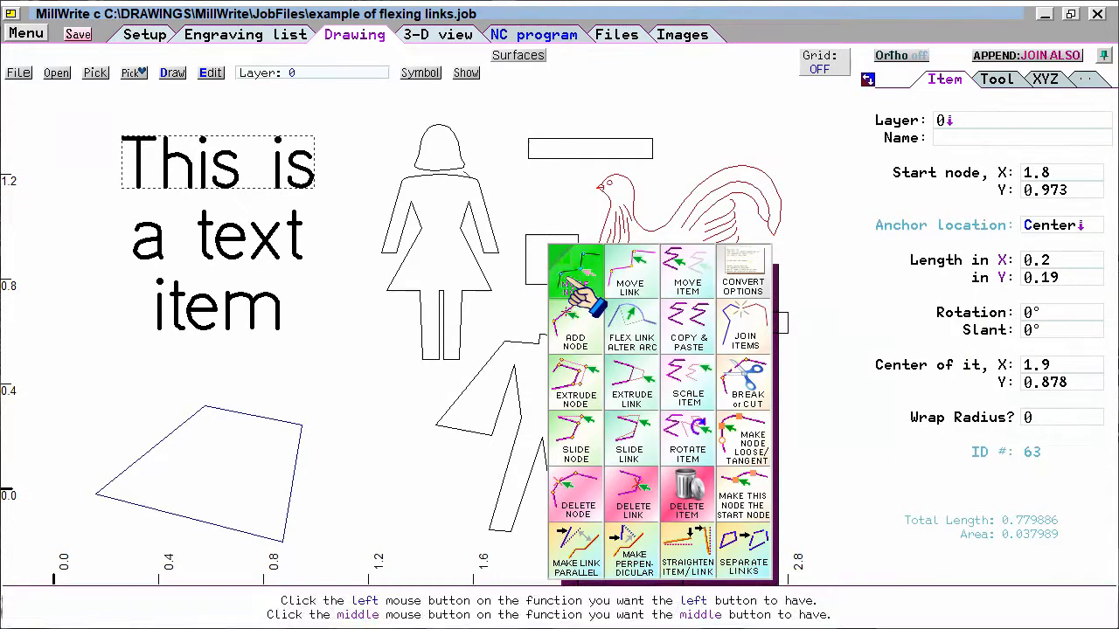
left_click(562, 280)
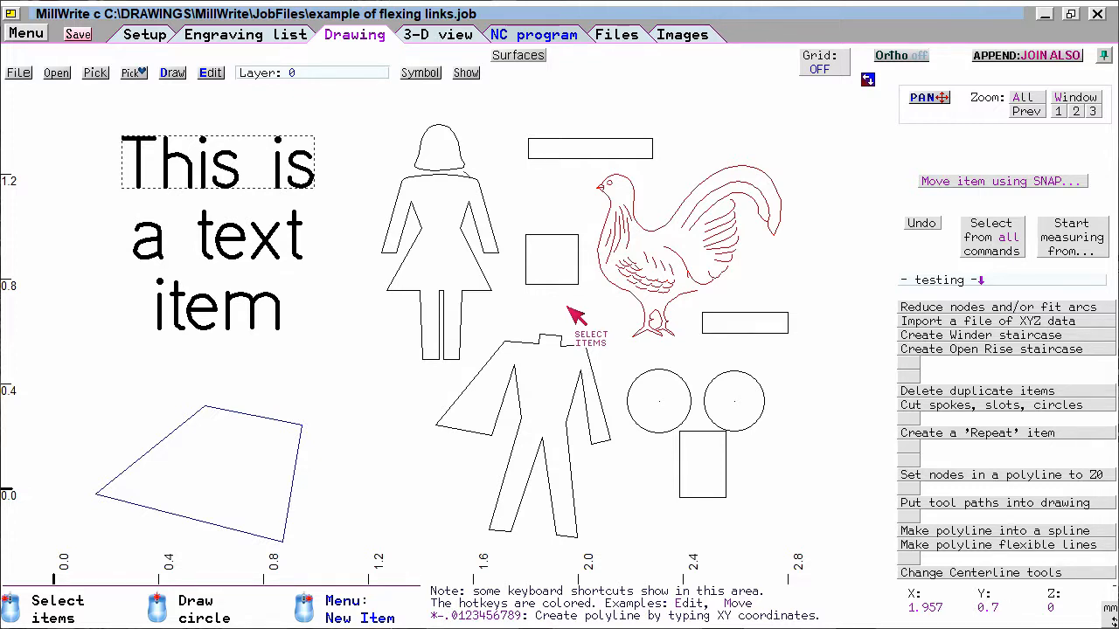
Step: Assign Flex Link/Alter Arc as the primary editing function, keeping Rotate Item as the second function
right_click(576, 315)
left_click(578, 299)
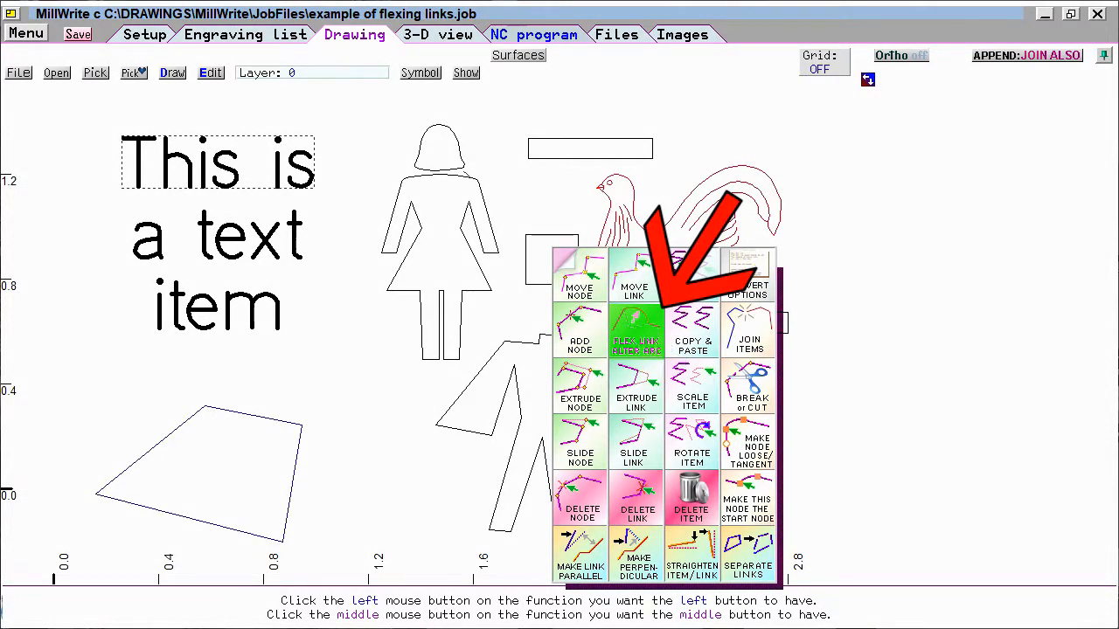
left_click(638, 330)
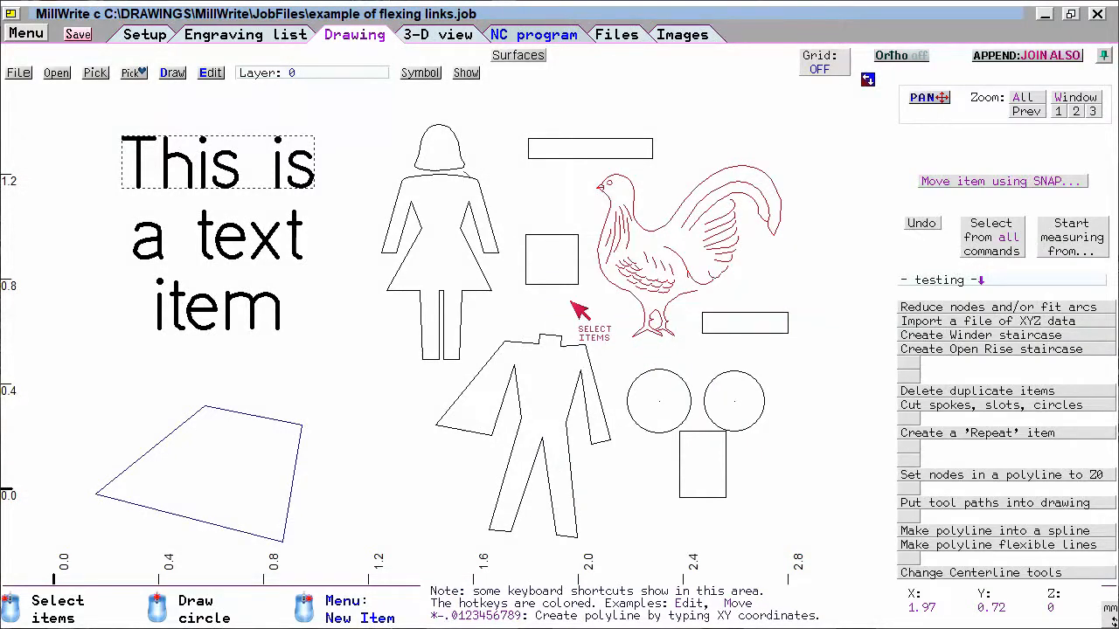
Step: Flex the short link across the top of the man's neck upward into a round head arc of about 0.076 radius
scroll(561, 335, "up", 2)
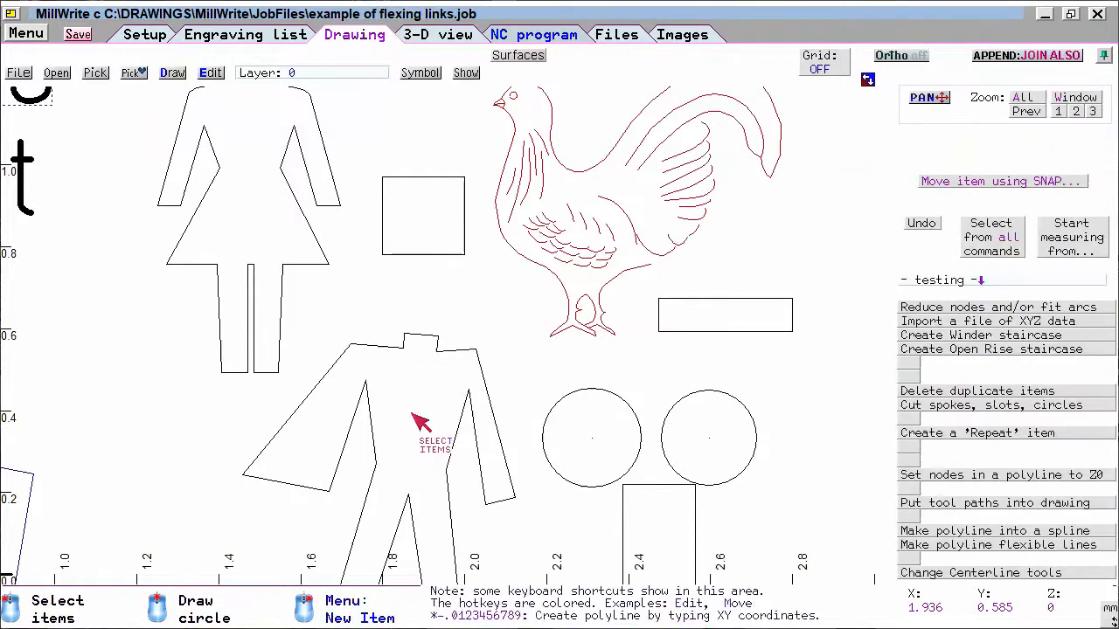
scroll(412, 414, "up", 1)
scroll(463, 264, "up", 2)
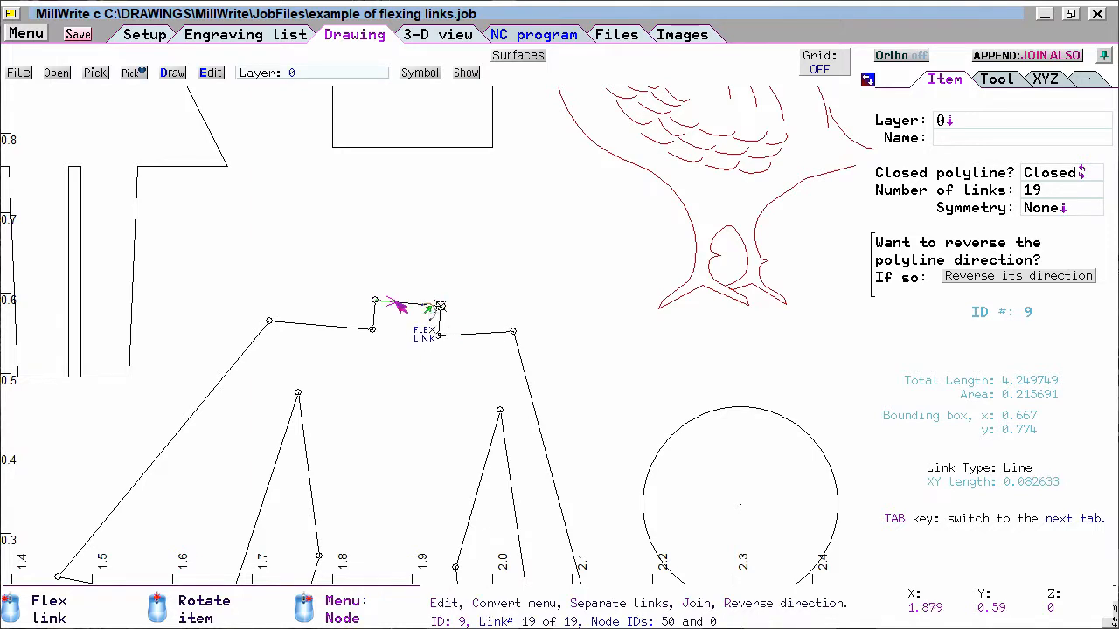
scroll(393, 301, "up", 1)
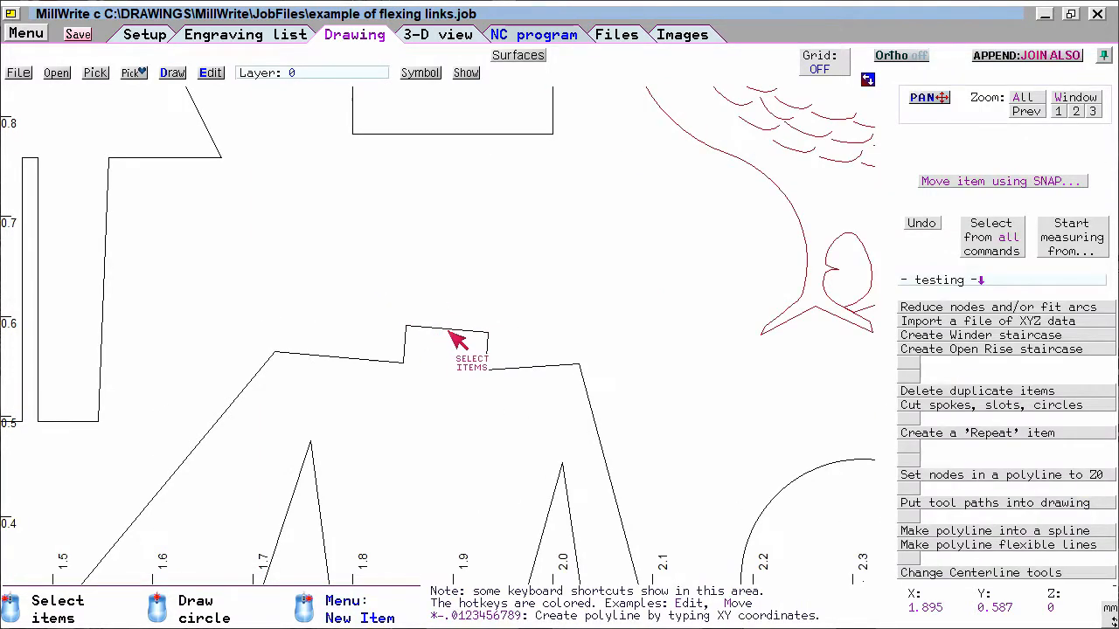
left_click(444, 332)
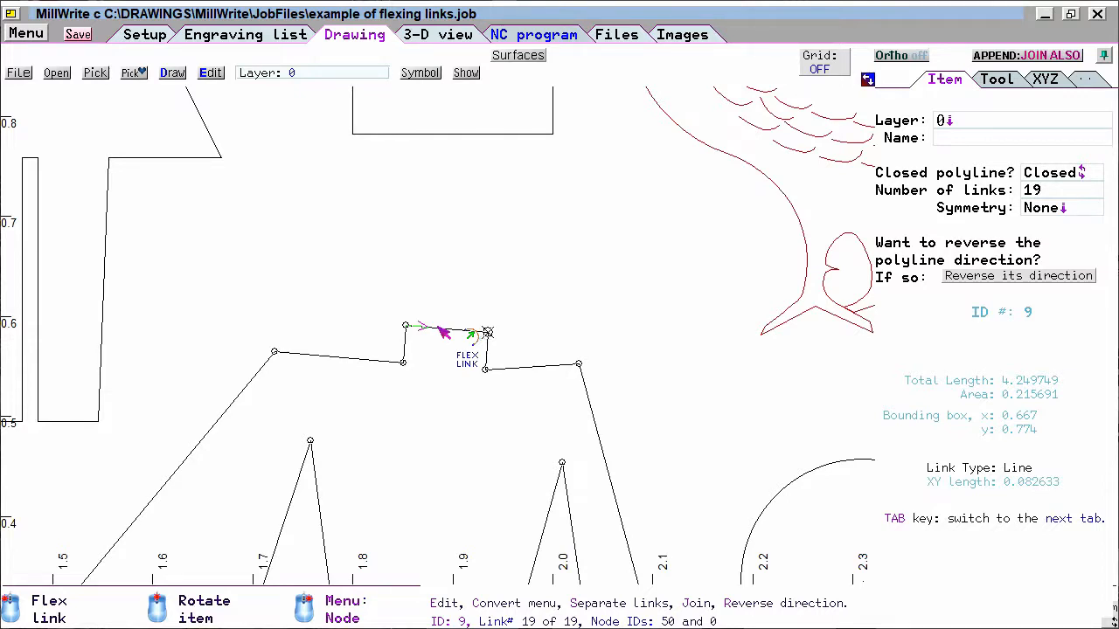
left_click(444, 333)
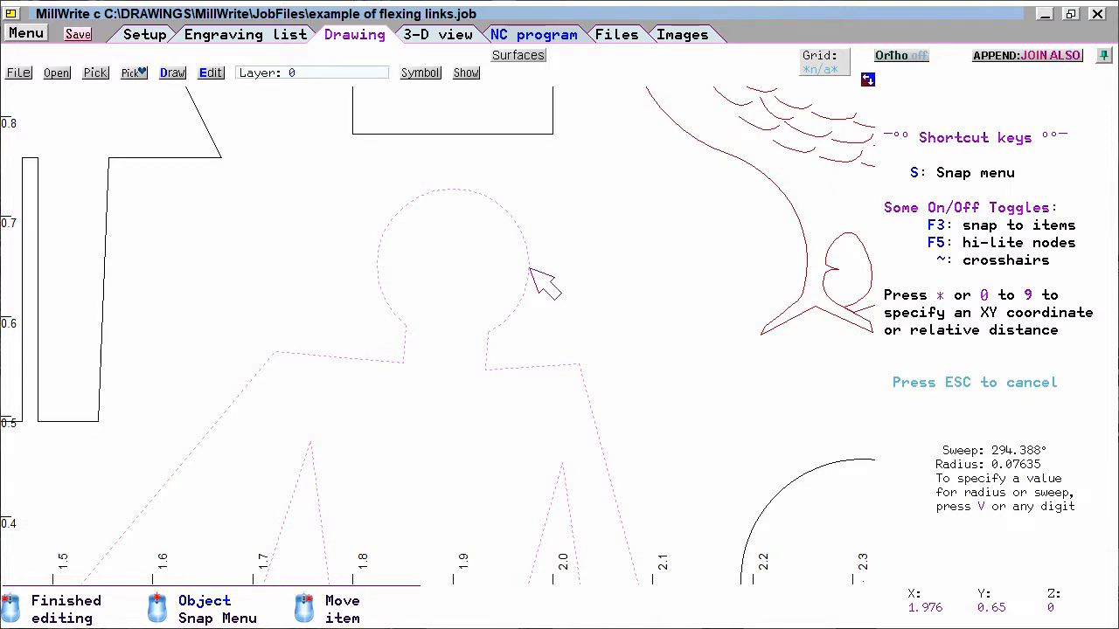
Step: Move the man into the empty space beyond the rooster's tail and finish the head arc at about 0.078 radius and 296° sweep
right_click(530, 270)
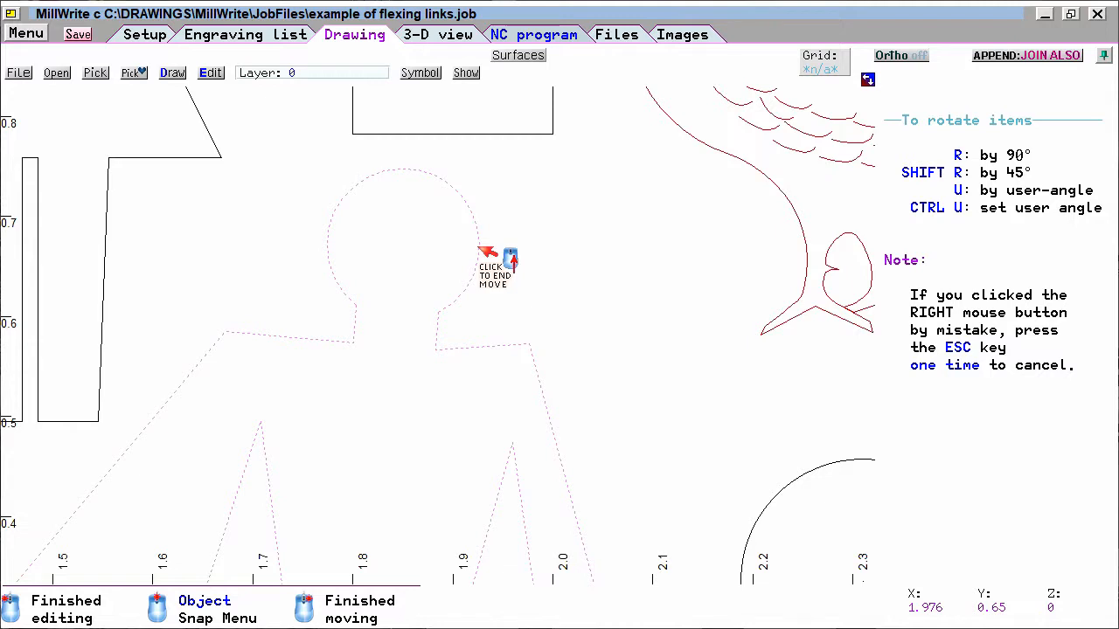
left_click(536, 252)
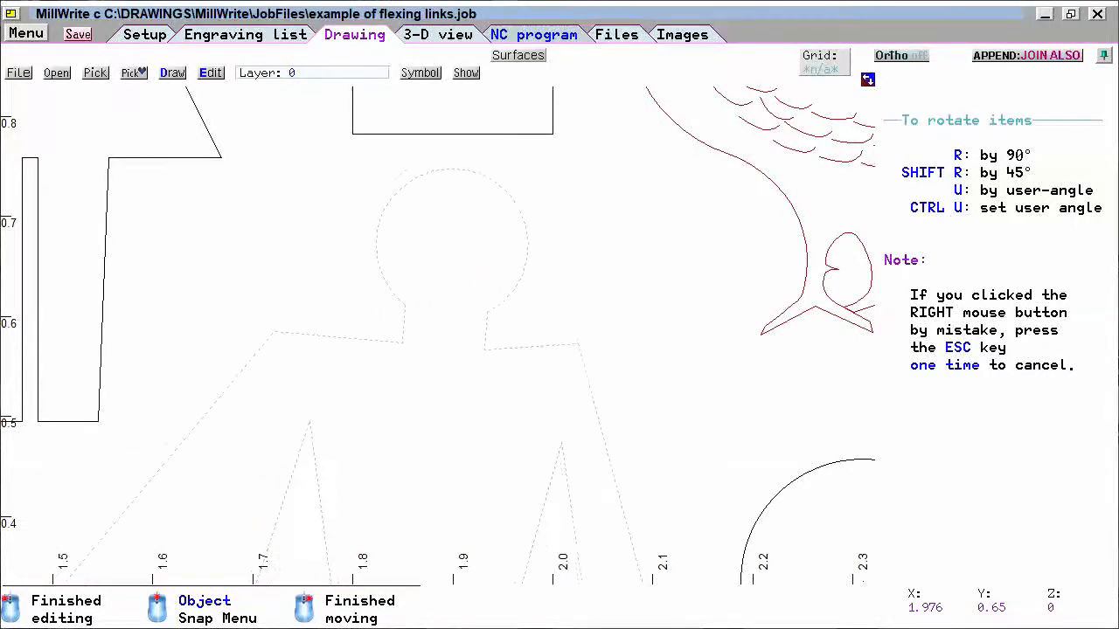
scroll(522, 236, "down", 7)
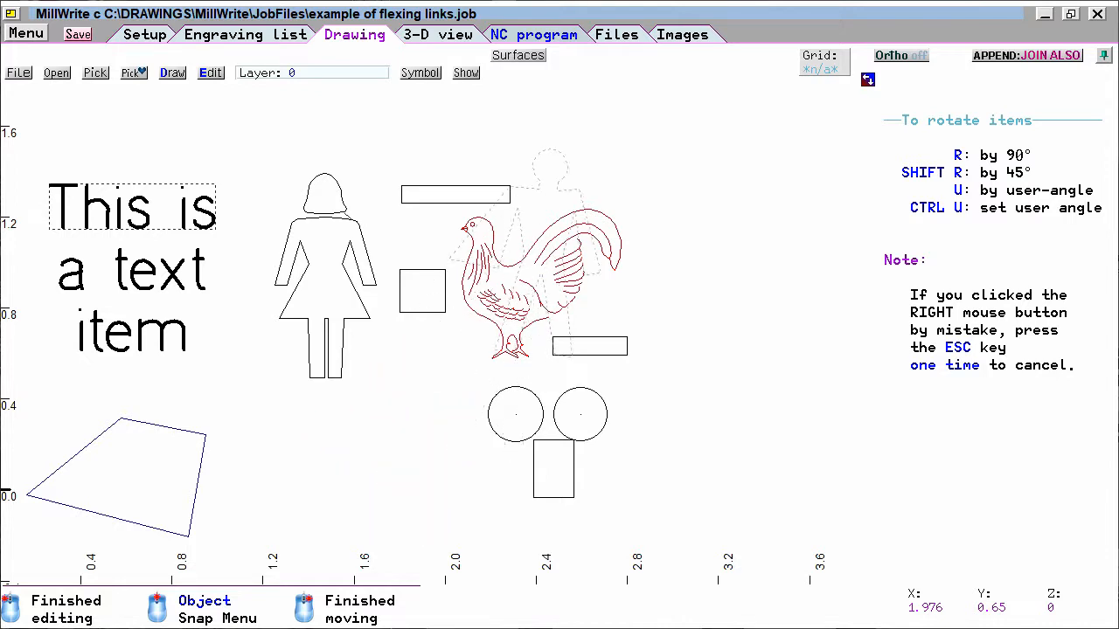
scroll(445, 350, "up", 3)
scroll(548, 316, "up", 3)
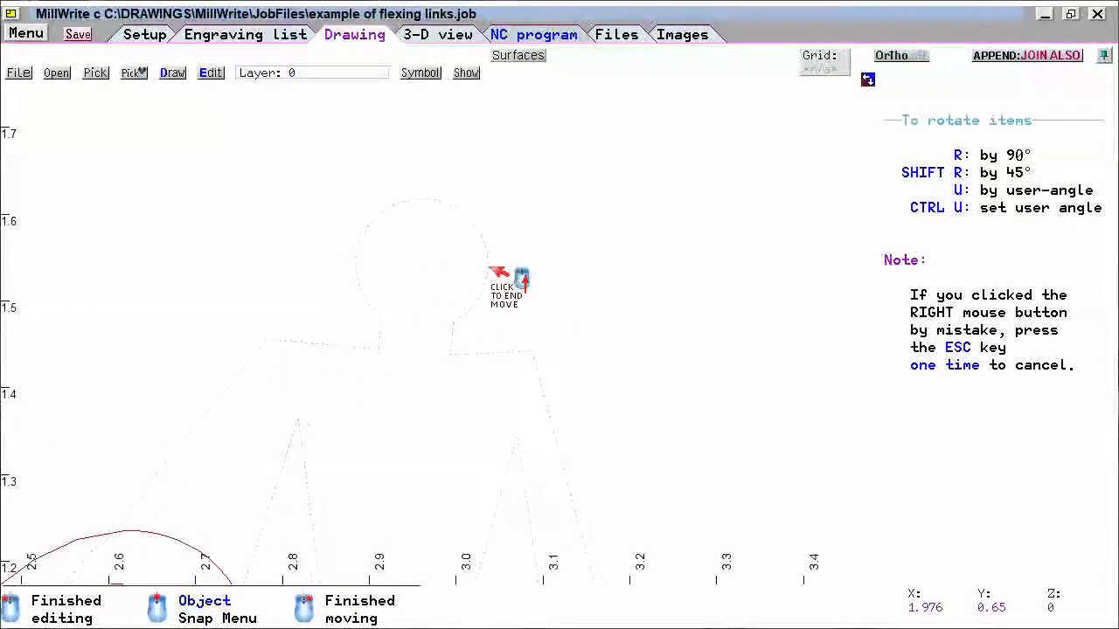
scroll(491, 269, "down", 5)
scroll(464, 365, "down", 1)
scroll(416, 344, "up", 1)
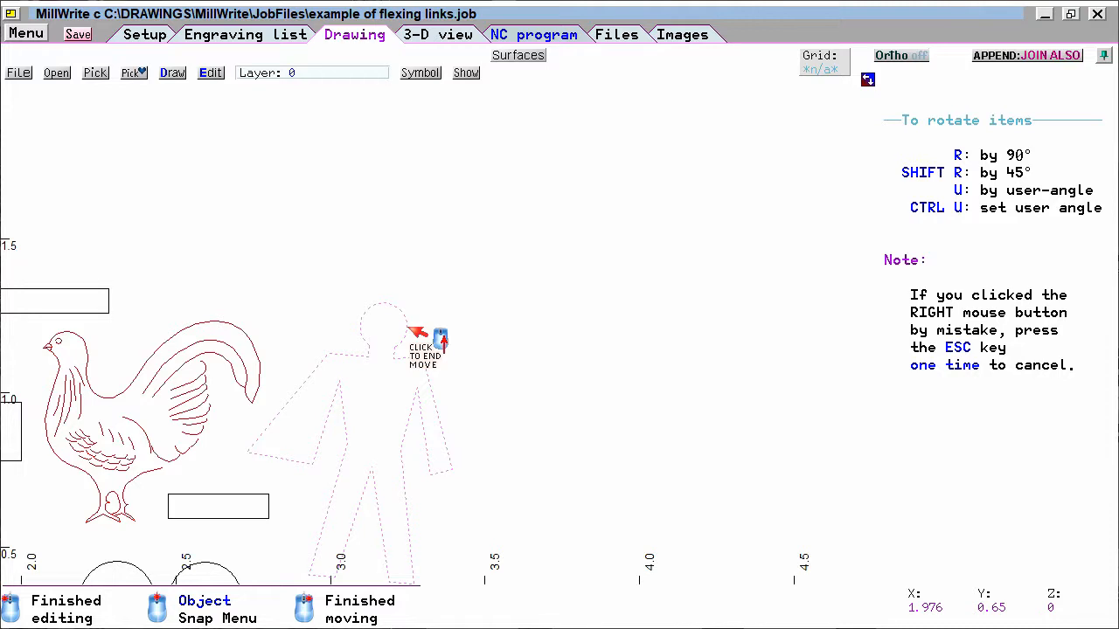
left_click(407, 327)
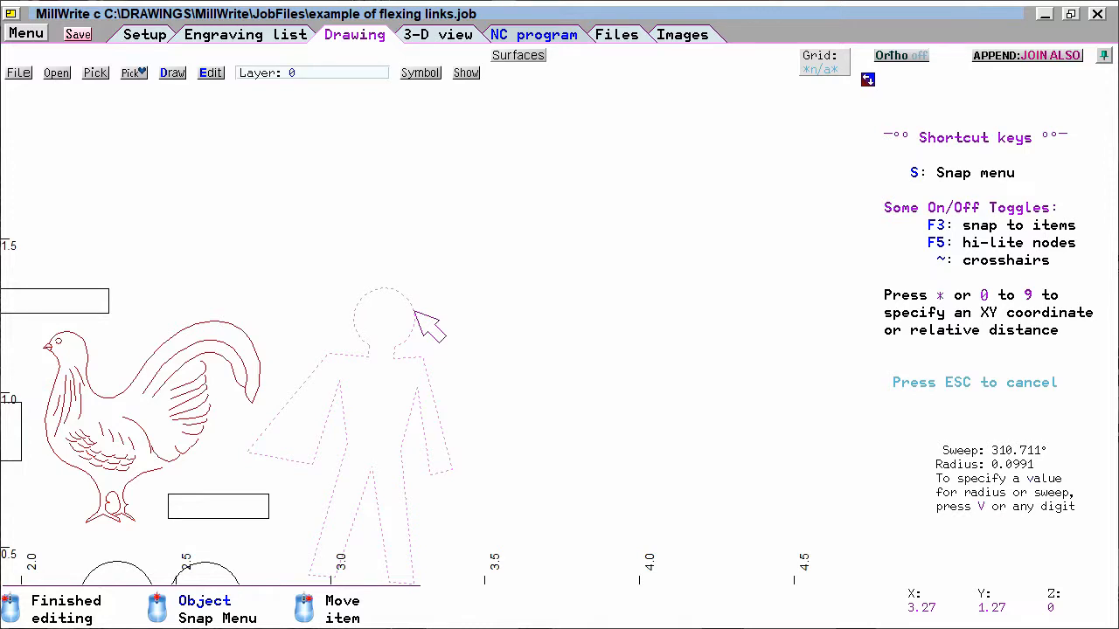
left_click(407, 317)
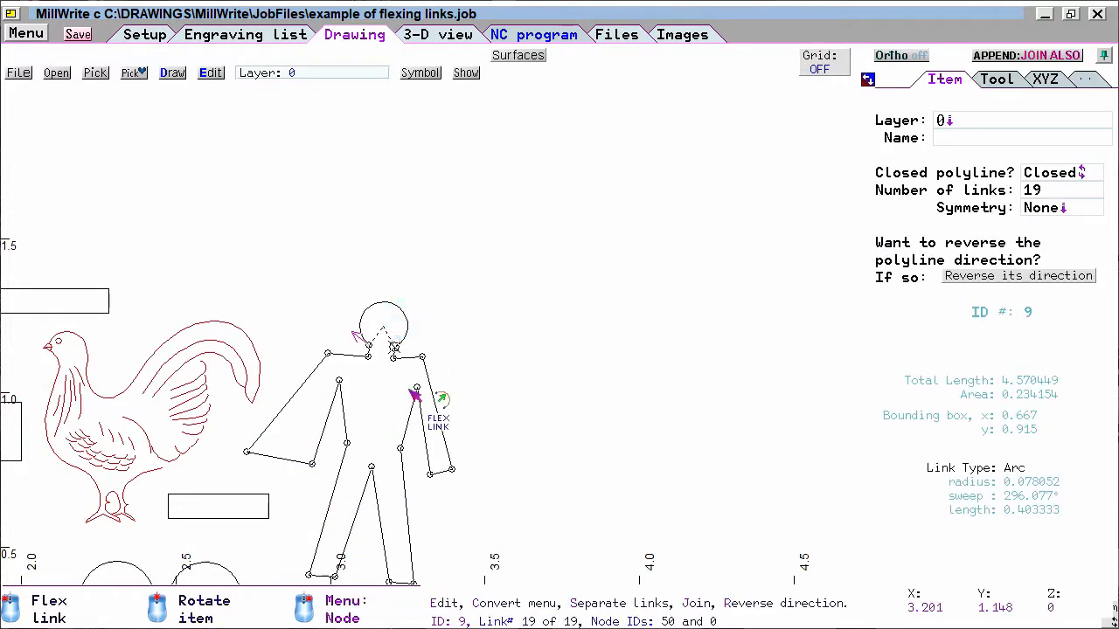
key("Escape")
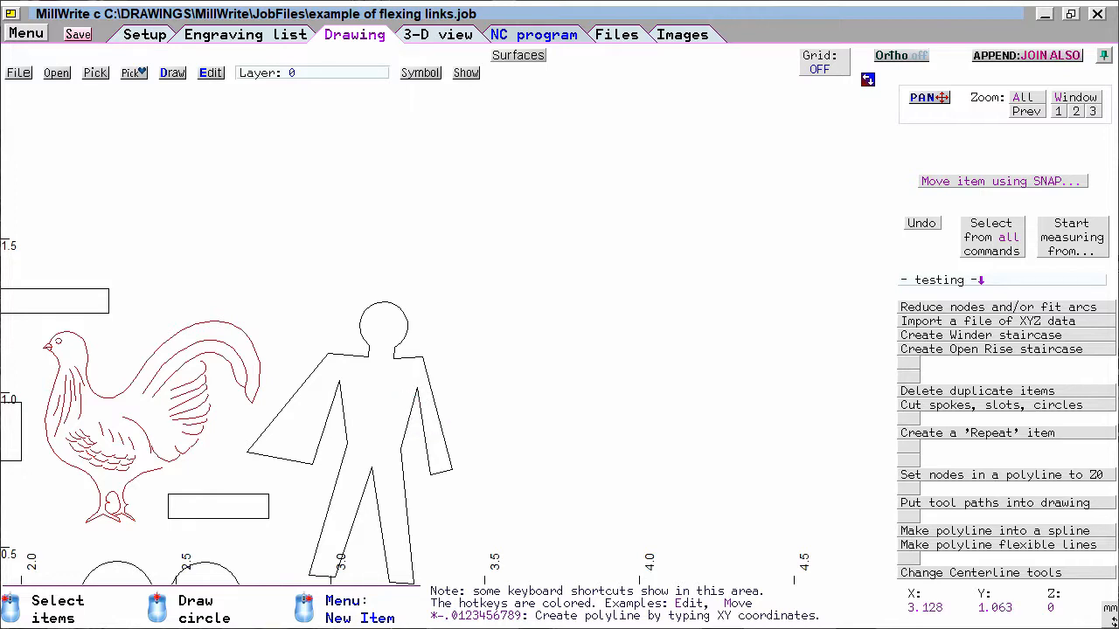
Step: Move the outer hand node of the man's flared arm inward so the arm matches the other one
left_click(253, 451)
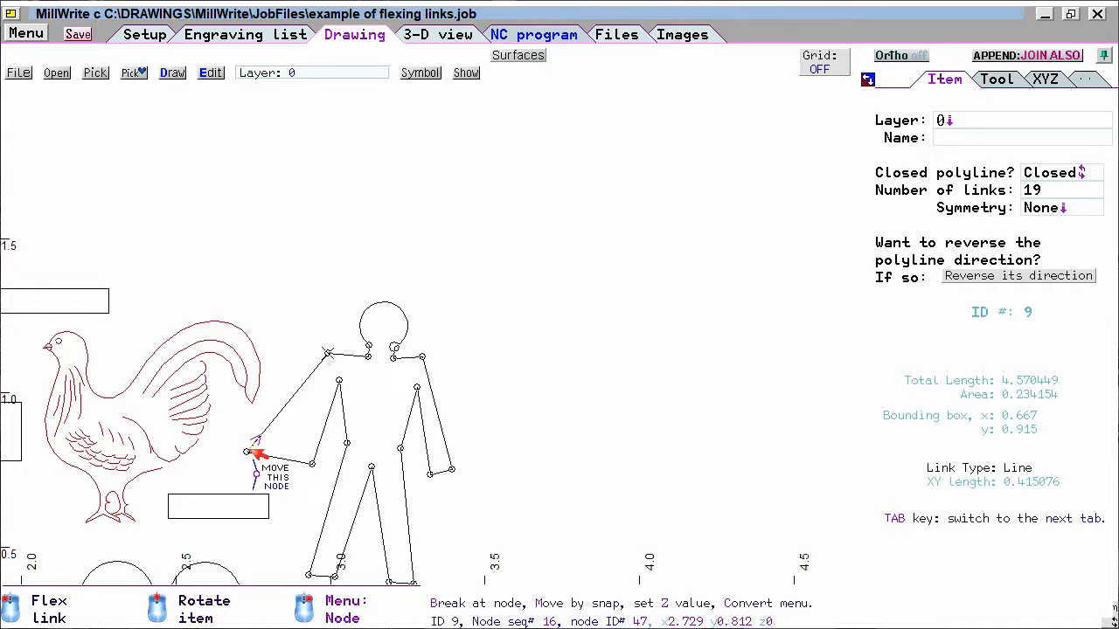
left_click(253, 451)
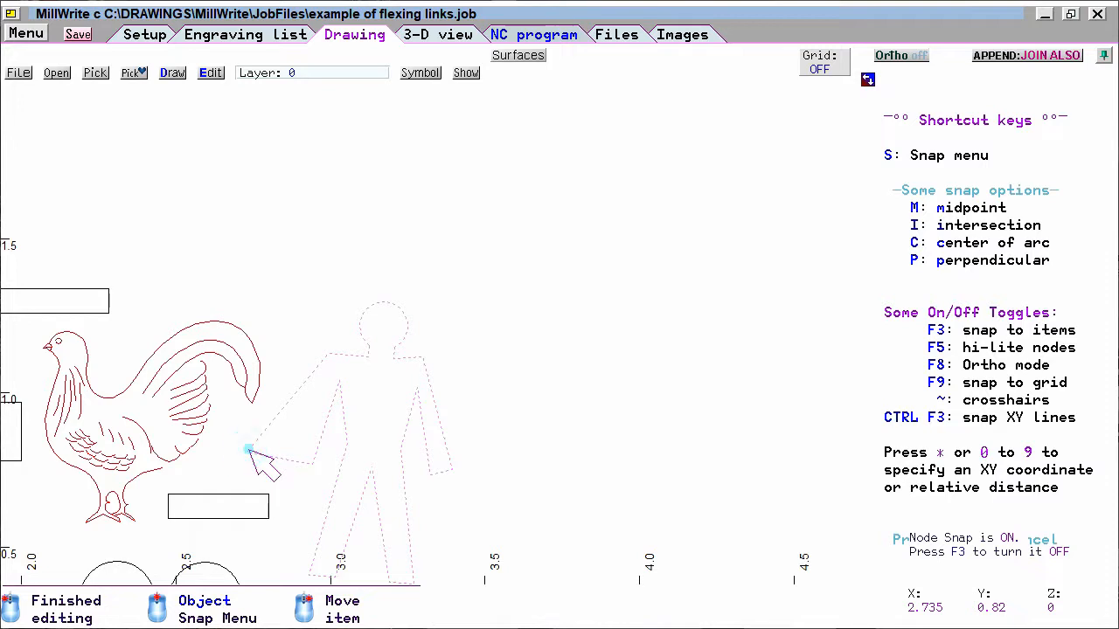
left_click(295, 461)
left_click(448, 505)
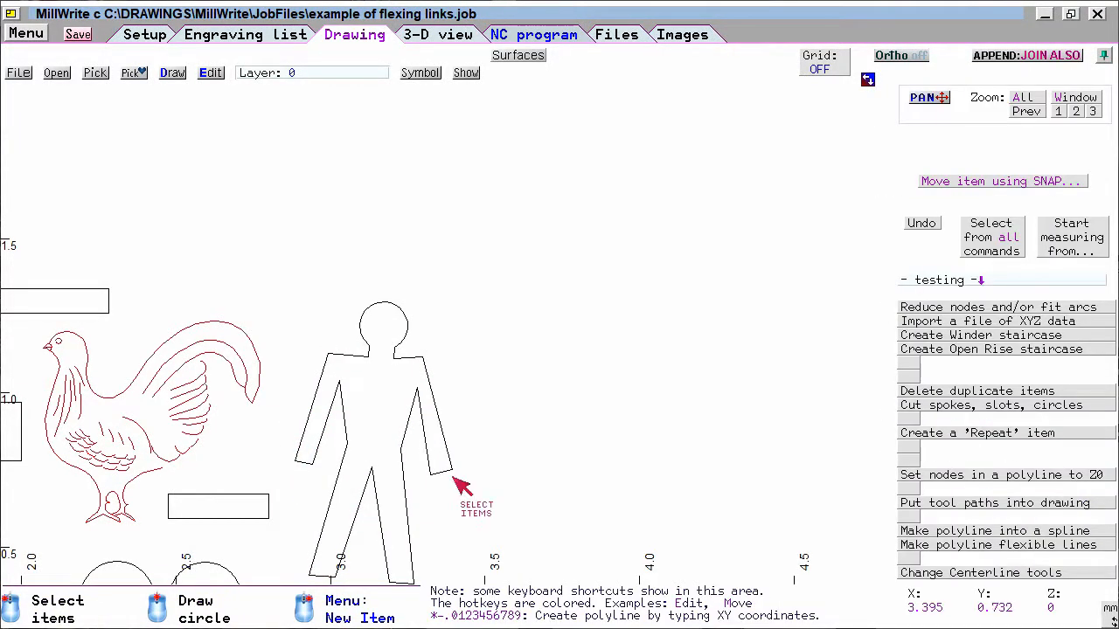
left_click(430, 473)
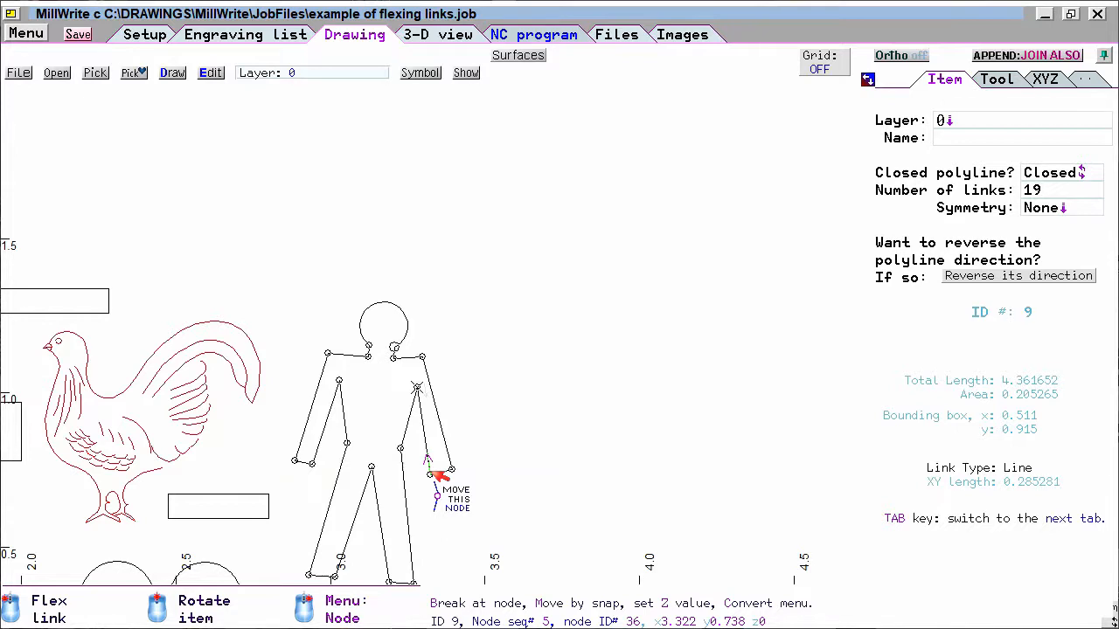
Step: Flex the lower link of the rectangle near the rooster's feet into an arc of about 0.239 radius and shorten the curved shape's sweep to about 46°
left_click(266, 509)
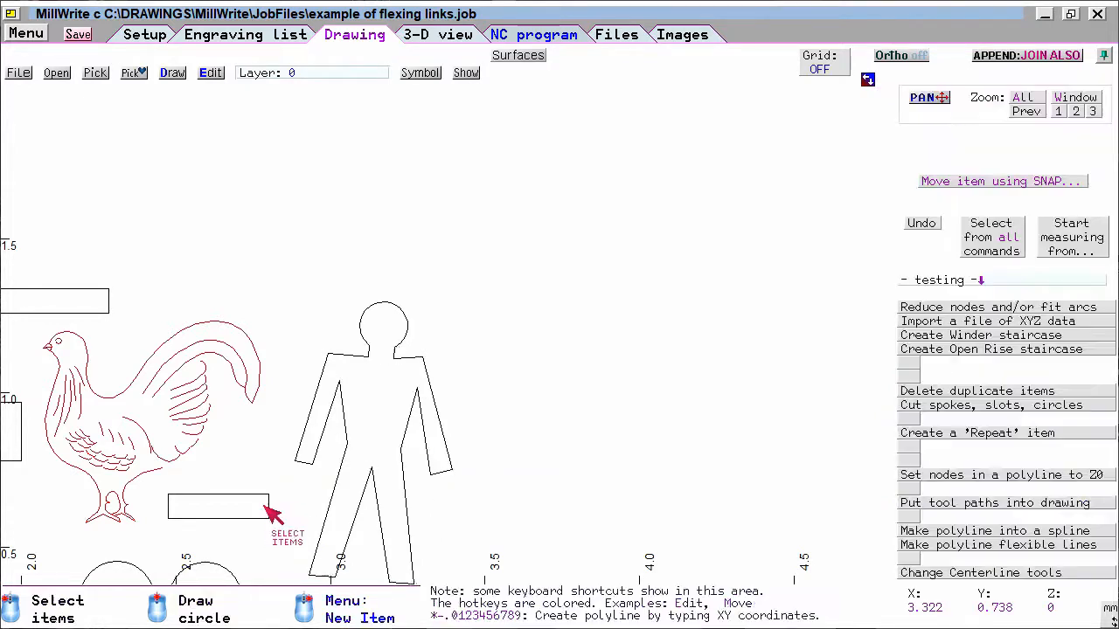
scroll(228, 523, "up", 6)
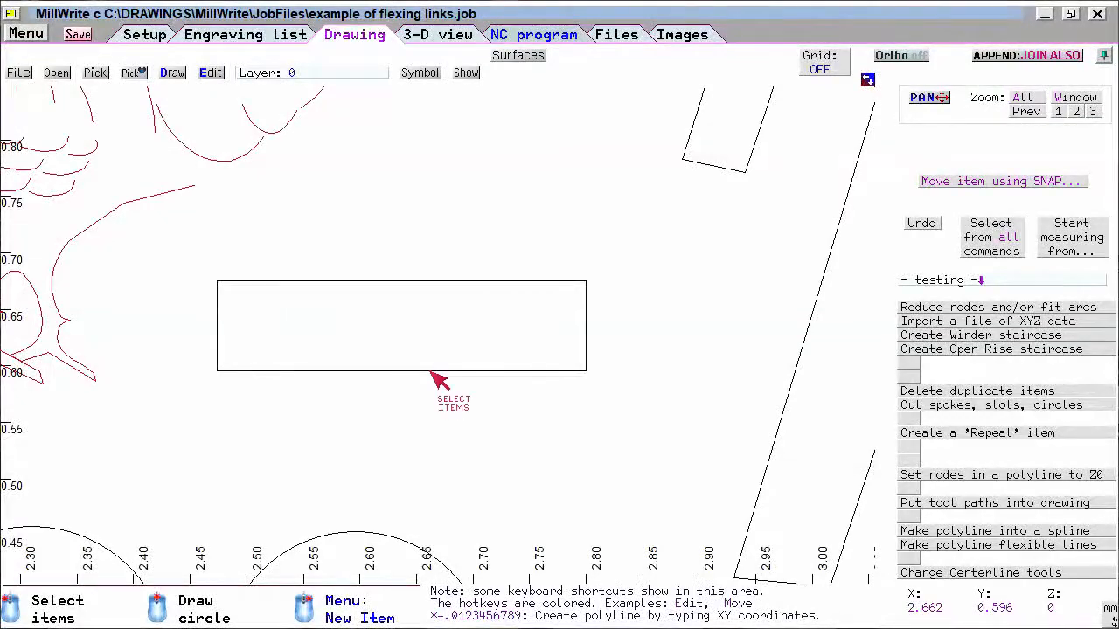
left_click(433, 372)
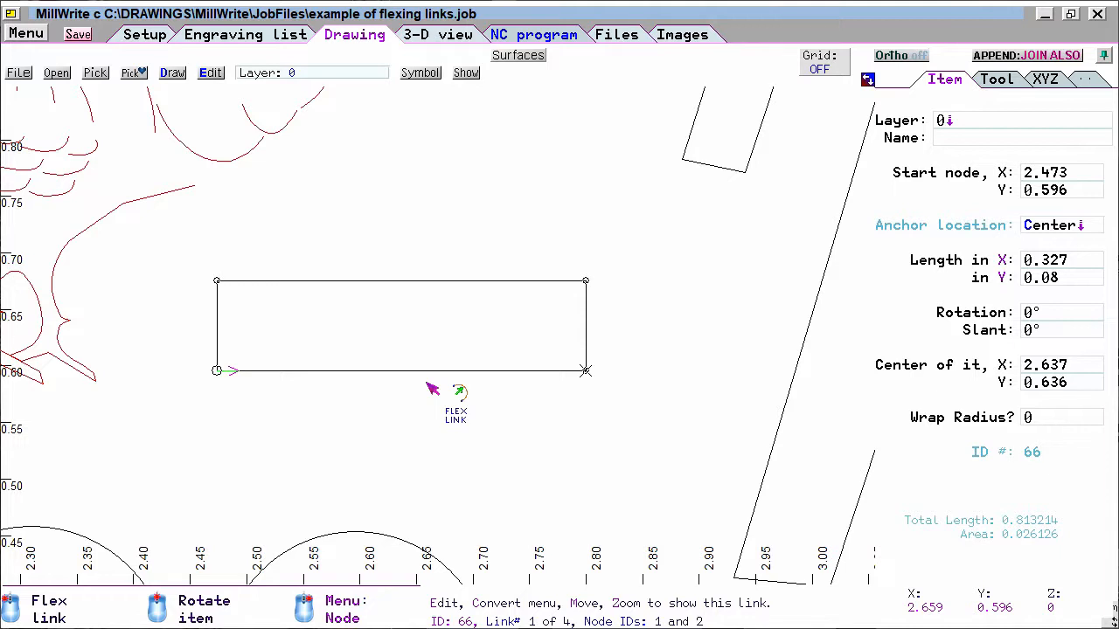
left_click(334, 374)
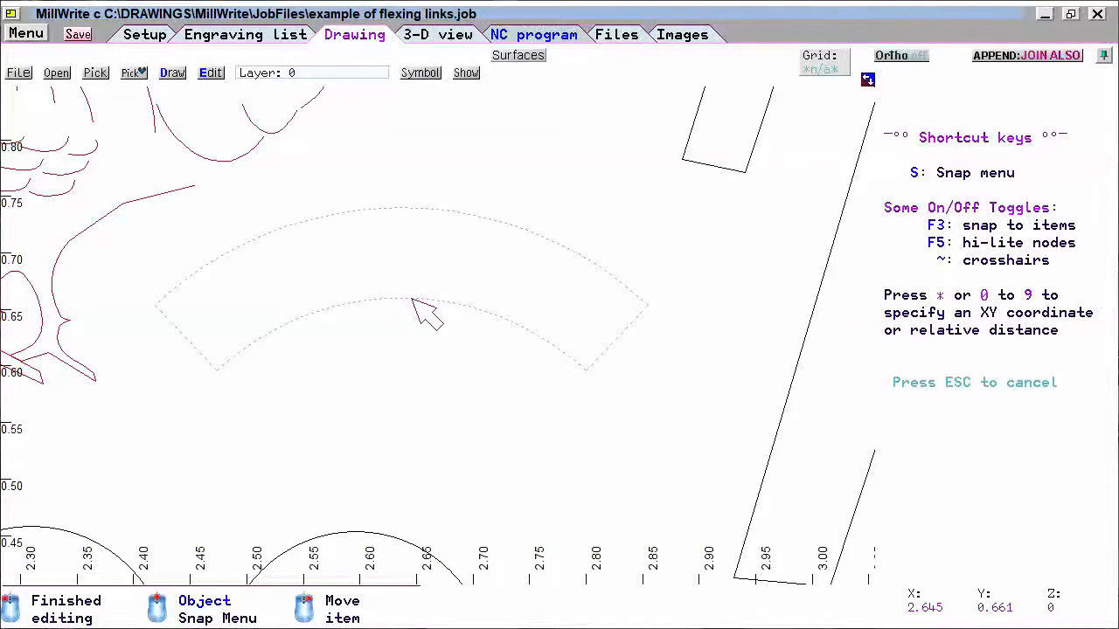
left_click(412, 300)
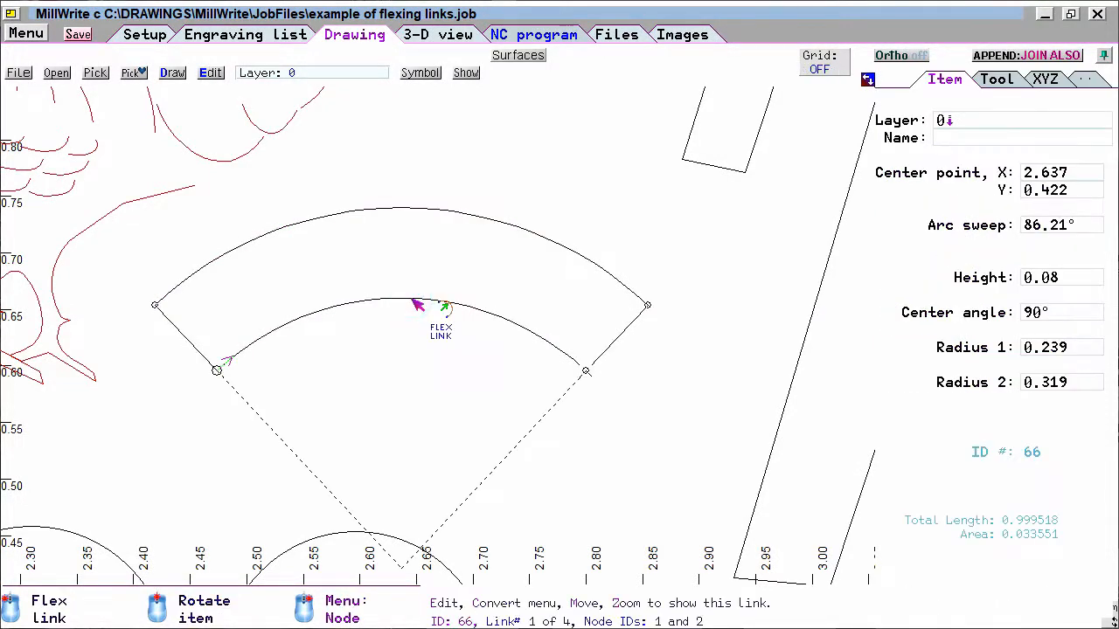
left_click(618, 349)
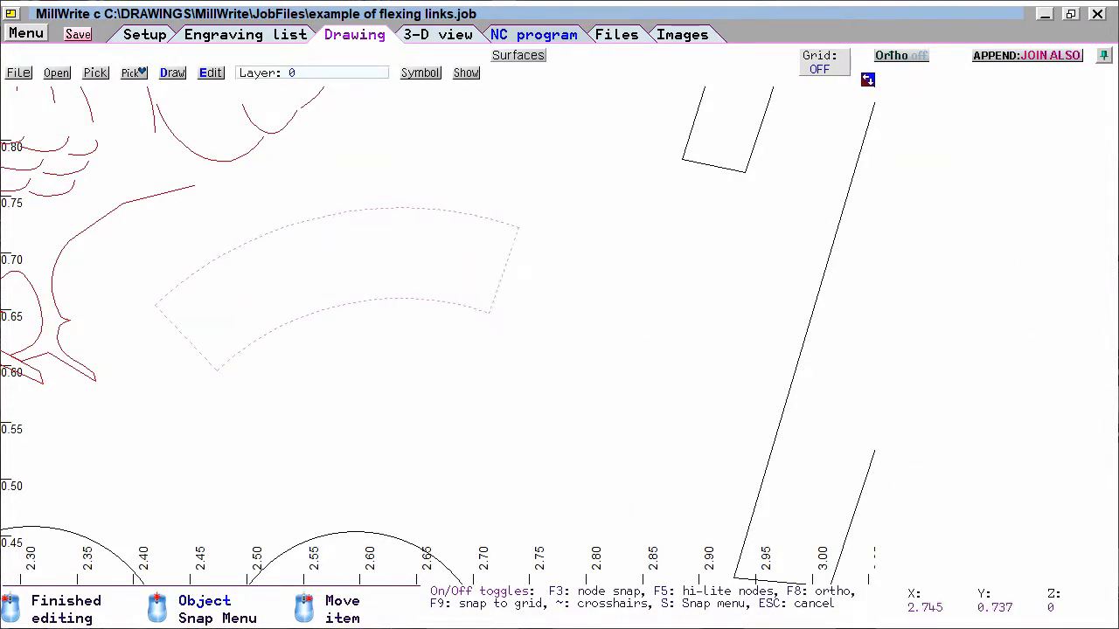
left_click(411, 205)
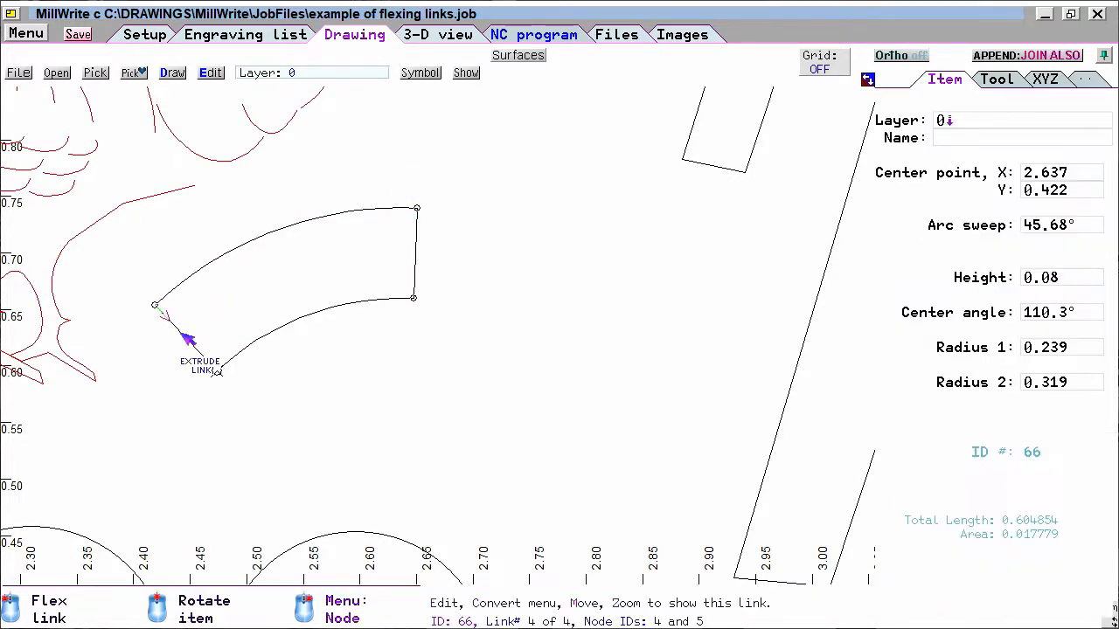